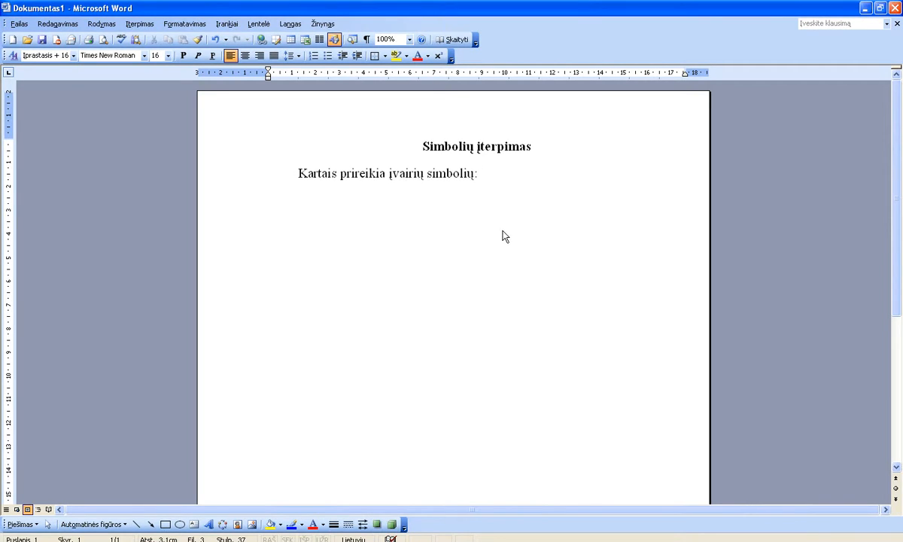
Insert a euro sign (€) at the end of the sentence and move the Symbol dialog below the text
{"action": "left_click", "coordinate": [142, 25]}
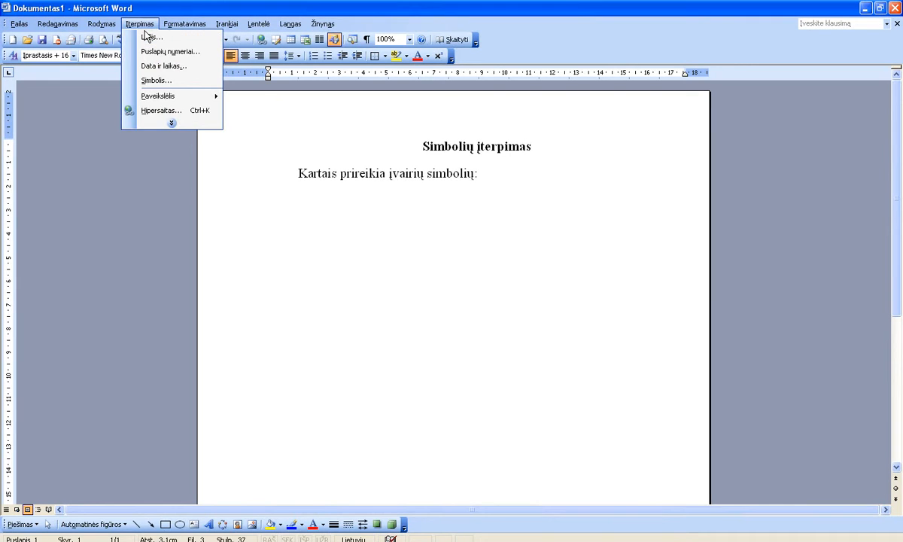
{"action": "left_click", "coordinate": [155, 80]}
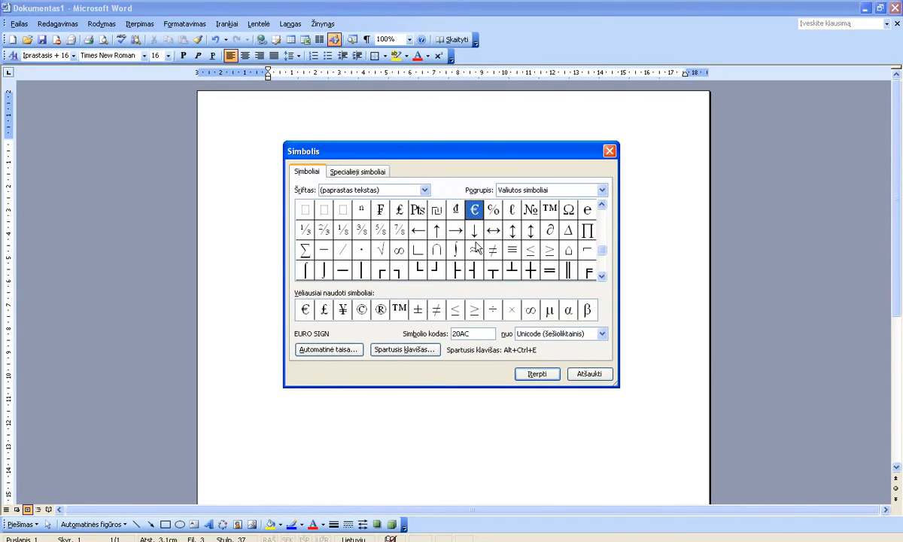
{"action": "left_click", "coordinate": [561, 193]}
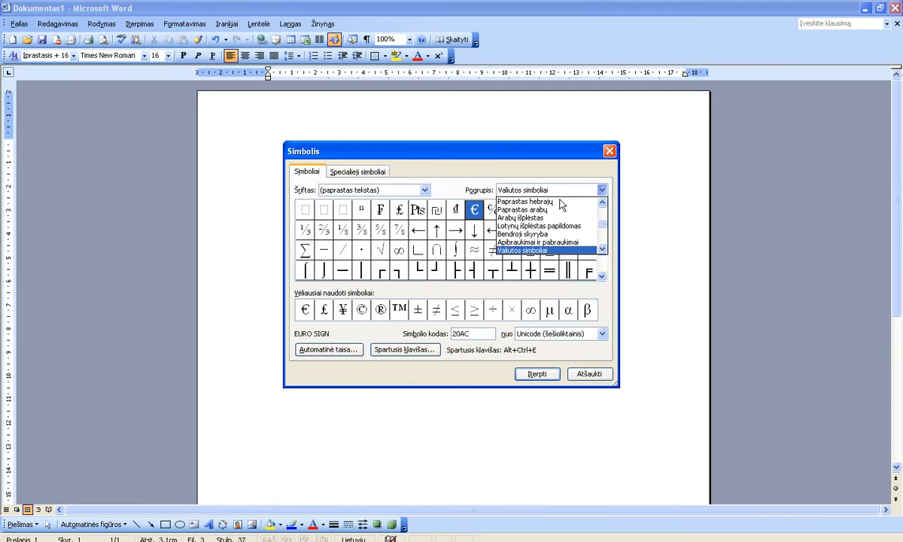
{"action": "left_click", "coordinate": [561, 193]}
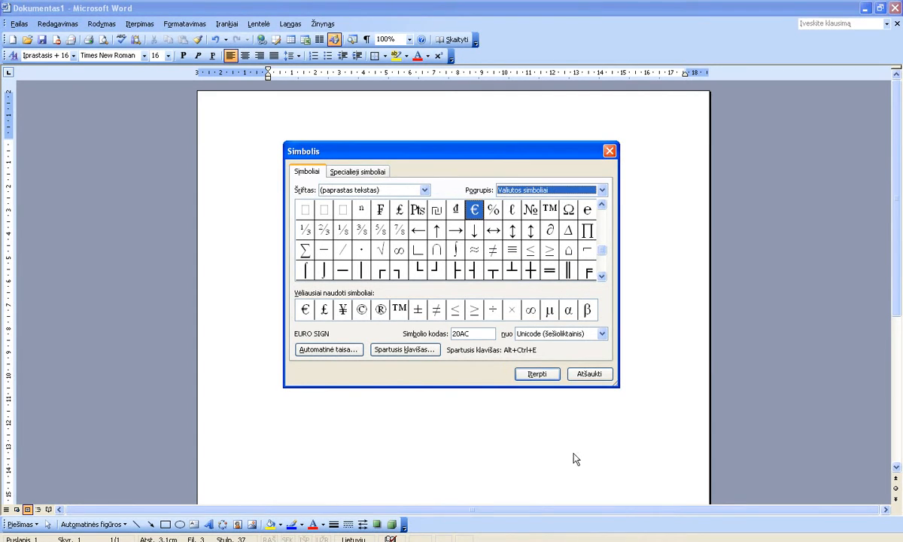
{"action": "left_click", "coordinate": [538, 375]}
{"action": "left_click_drag", "start_coordinate": [447, 154], "coordinate": [455, 227]}
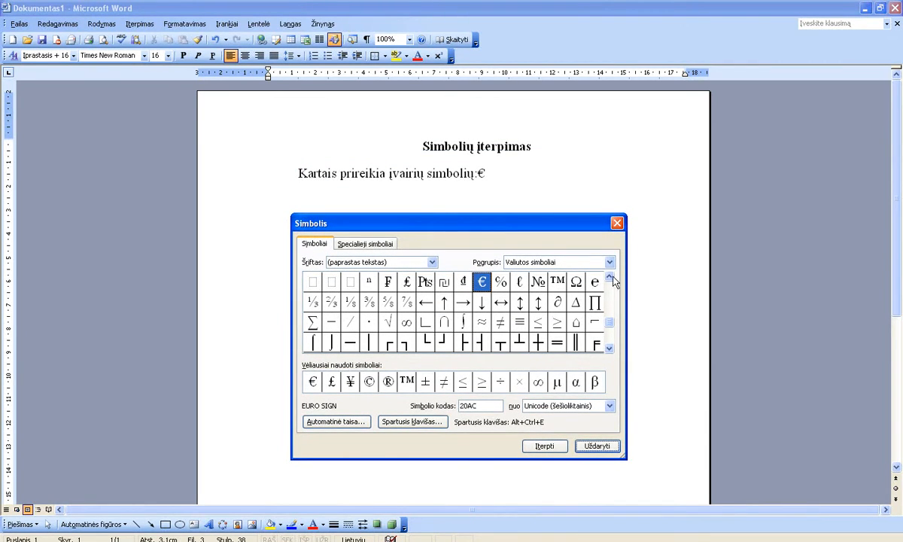
Insert the per mille sign (‰) from the Bendroji skyryba subset after the euro sign
{"action": "left_click", "coordinate": [576, 261]}
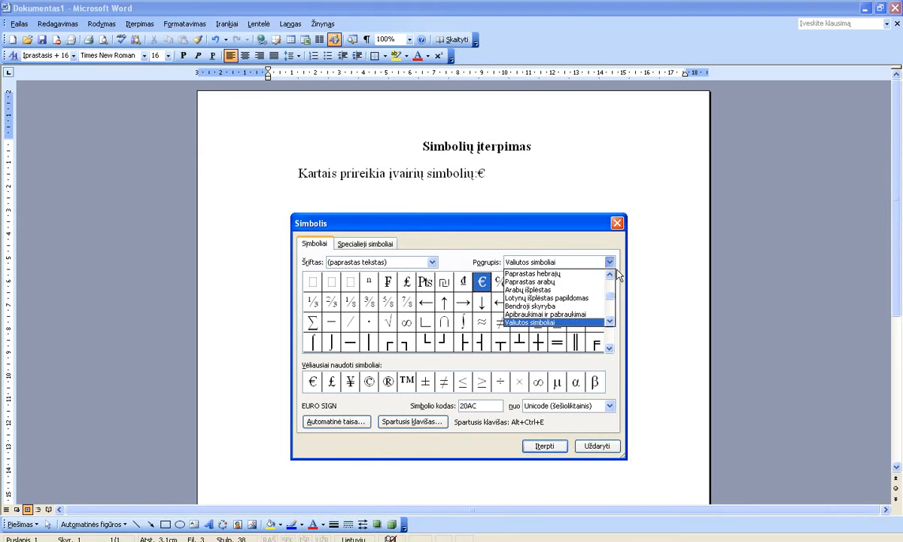
{"action": "left_click", "coordinate": [593, 305]}
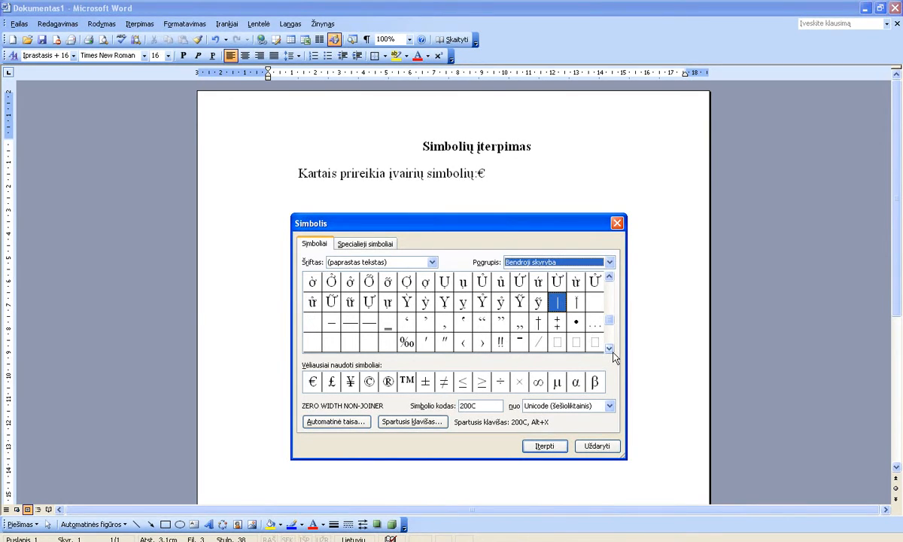
{"action": "double_click", "coordinate": [413, 348]}
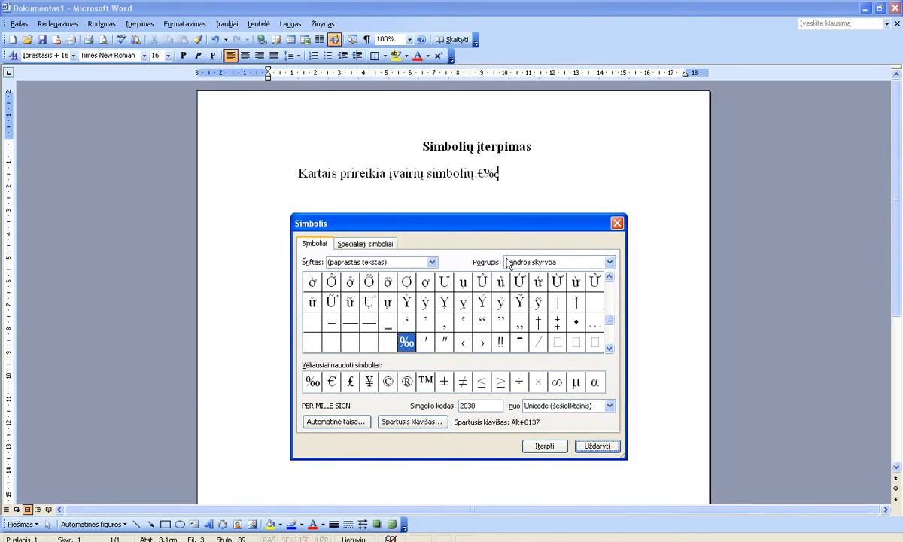
Set the font of the displayed symbol set to Symbol
{"action": "left_click", "coordinate": [432, 262]}
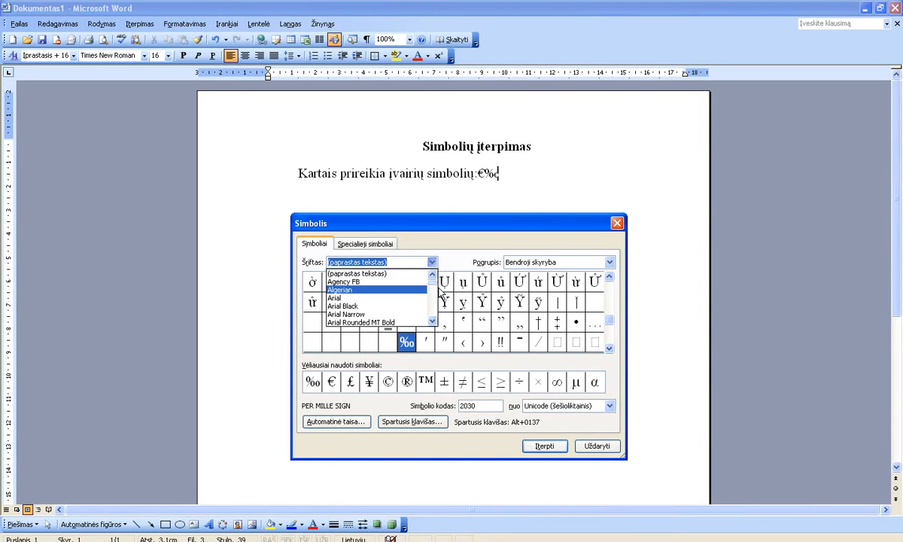
{"action": "left_click_drag", "start_coordinate": [434, 283], "coordinate": [435, 310]}
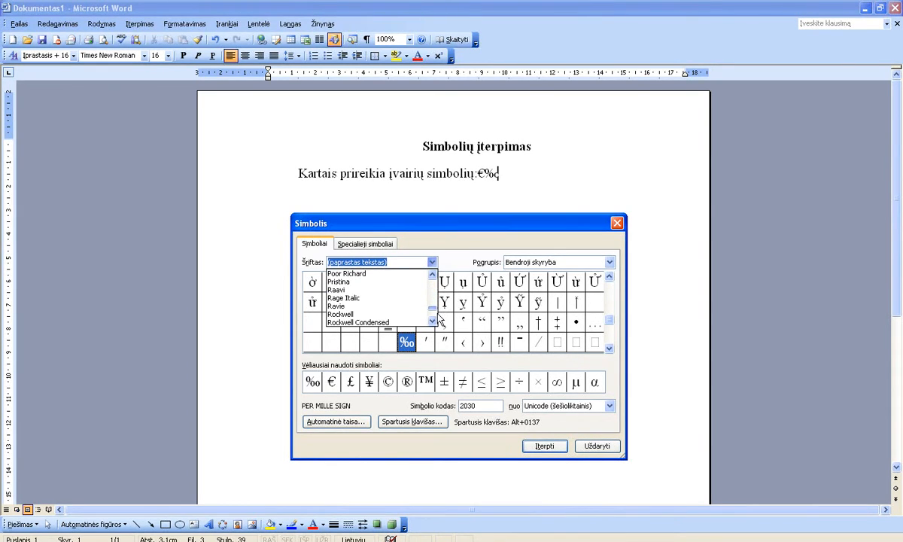
{"action": "left_click", "coordinate": [433, 322]}
{"action": "left_click", "coordinate": [434, 321]}
{"action": "left_click", "coordinate": [433, 321]}
{"action": "left_click", "coordinate": [433, 321]}
{"action": "left_click", "coordinate": [433, 322]}
{"action": "left_click", "coordinate": [434, 321]}
{"action": "left_click", "coordinate": [433, 322]}
{"action": "left_click", "coordinate": [433, 322]}
{"action": "left_click", "coordinate": [433, 322]}
{"action": "left_click", "coordinate": [433, 322]}
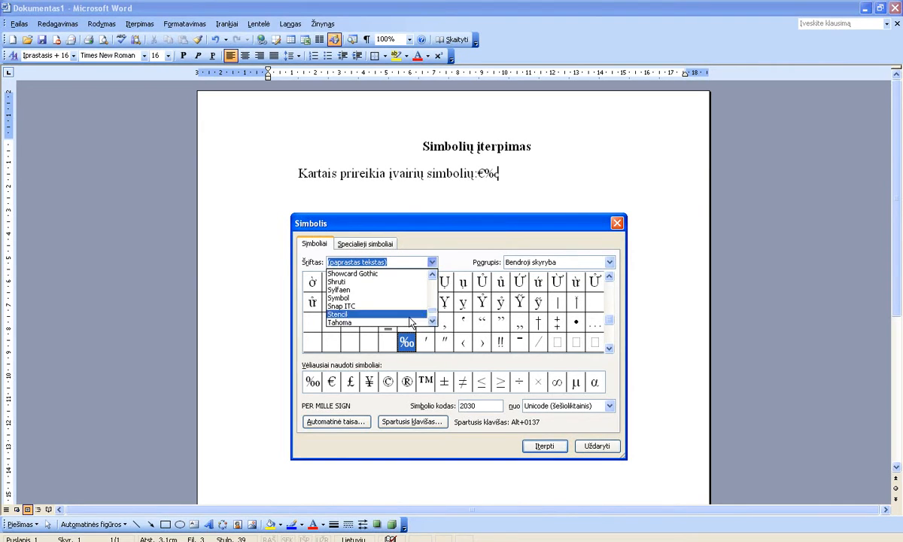
{"action": "left_click", "coordinate": [364, 300]}
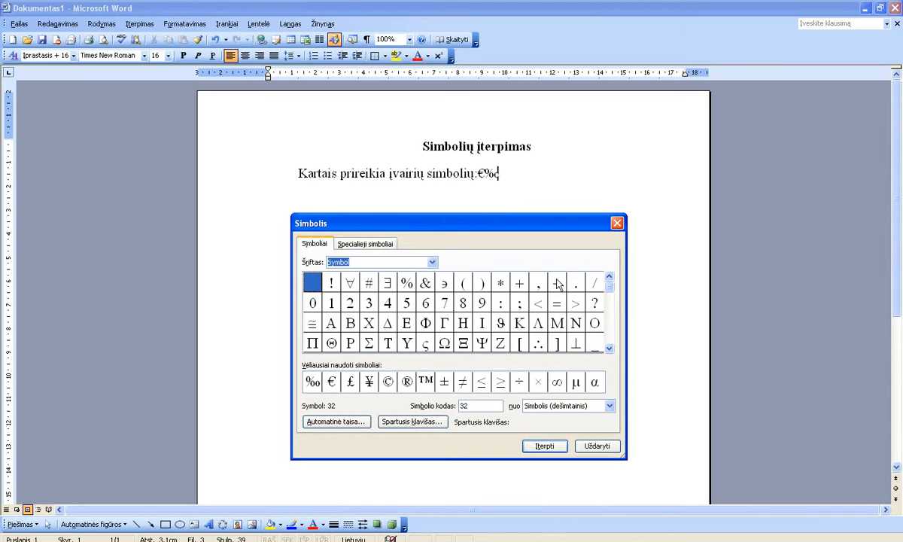
Insert the not-equal (≠) and approximately-equal (≈) signs from the Symbol font after the per mille sign
{"action": "left_click", "coordinate": [612, 351]}
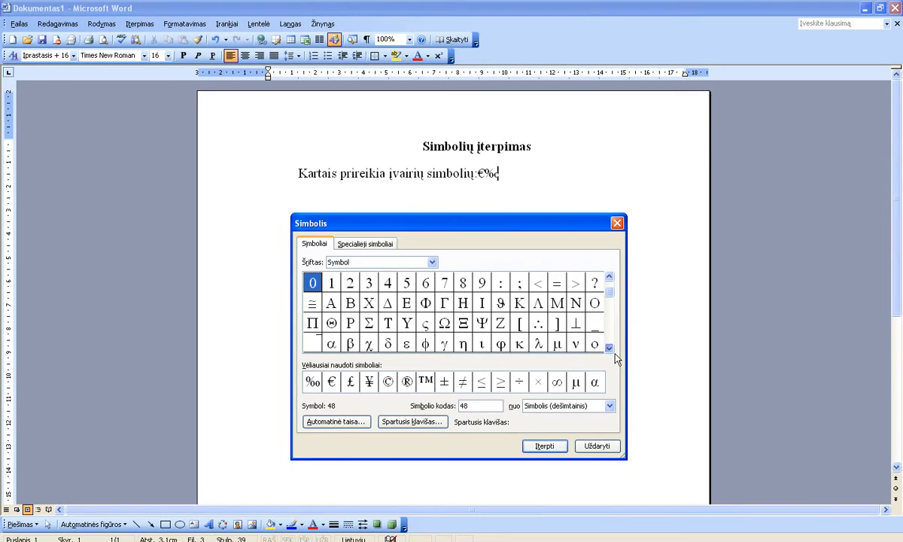
{"action": "left_click", "coordinate": [614, 352]}
{"action": "left_click", "coordinate": [613, 352]}
{"action": "left_click", "coordinate": [613, 352]}
{"action": "left_click", "coordinate": [613, 352]}
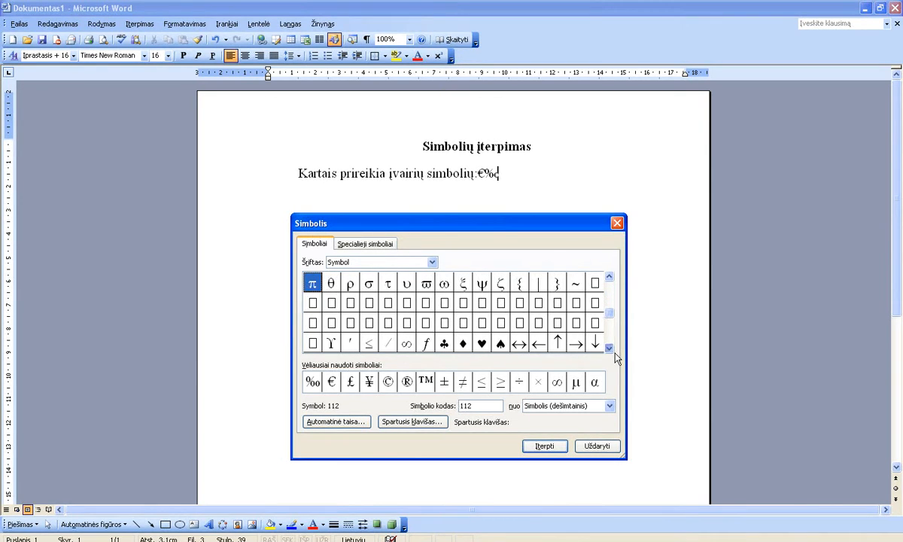
{"action": "left_click", "coordinate": [608, 348]}
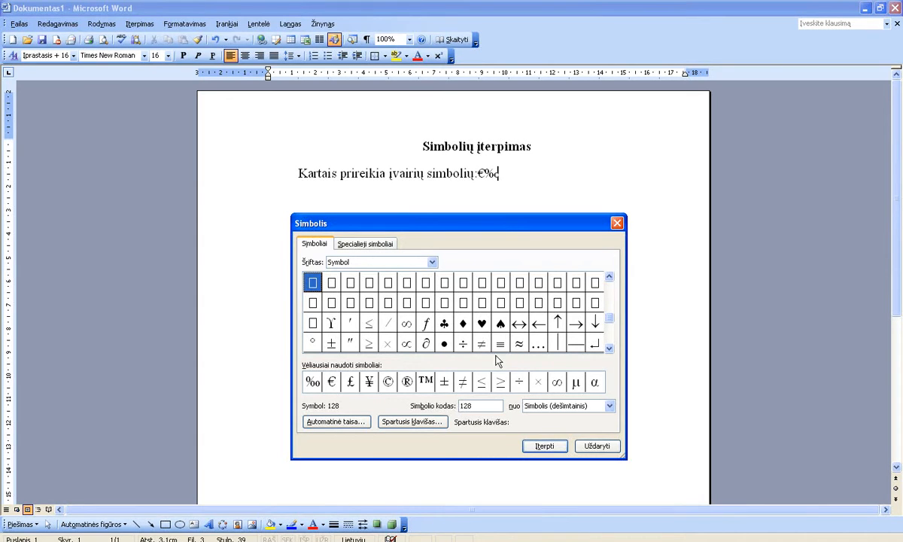
{"action": "left_click", "coordinate": [481, 343]}
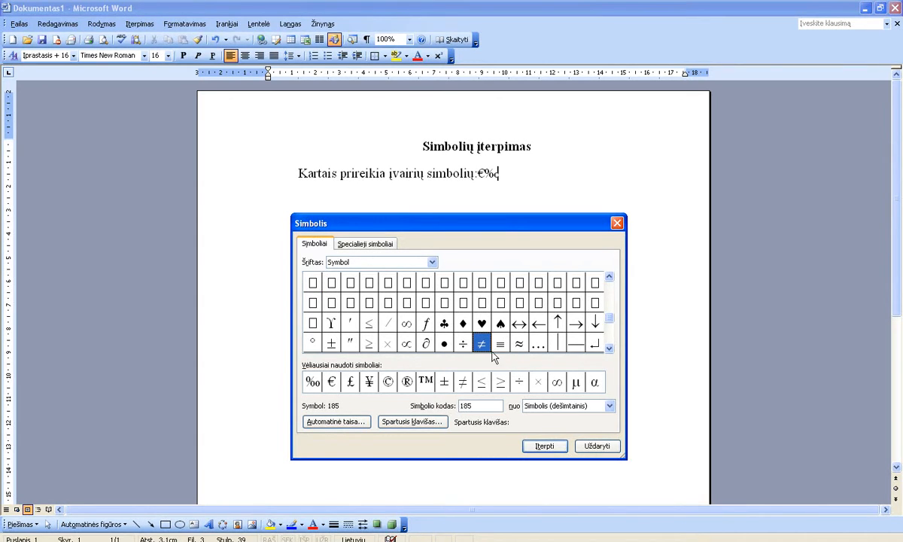
{"action": "left_click", "coordinate": [544, 447]}
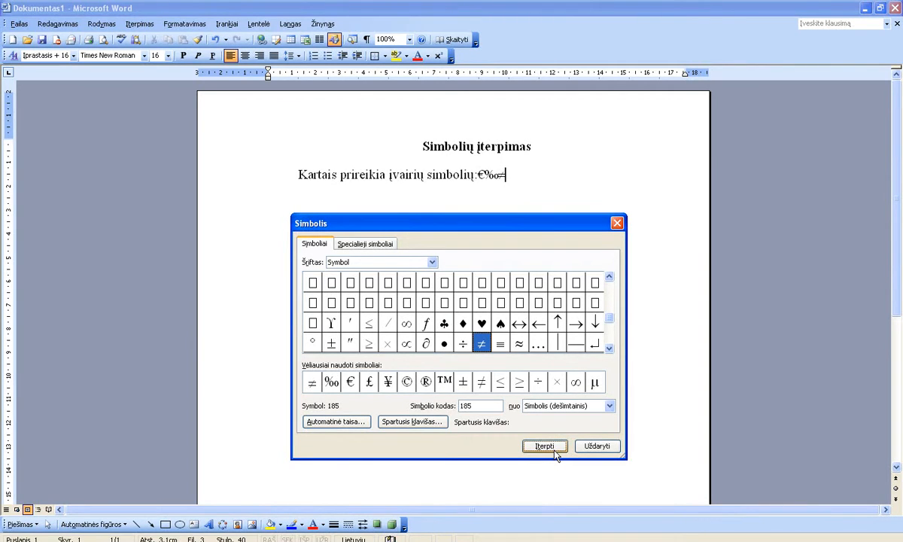
{"action": "double_click", "coordinate": [527, 348]}
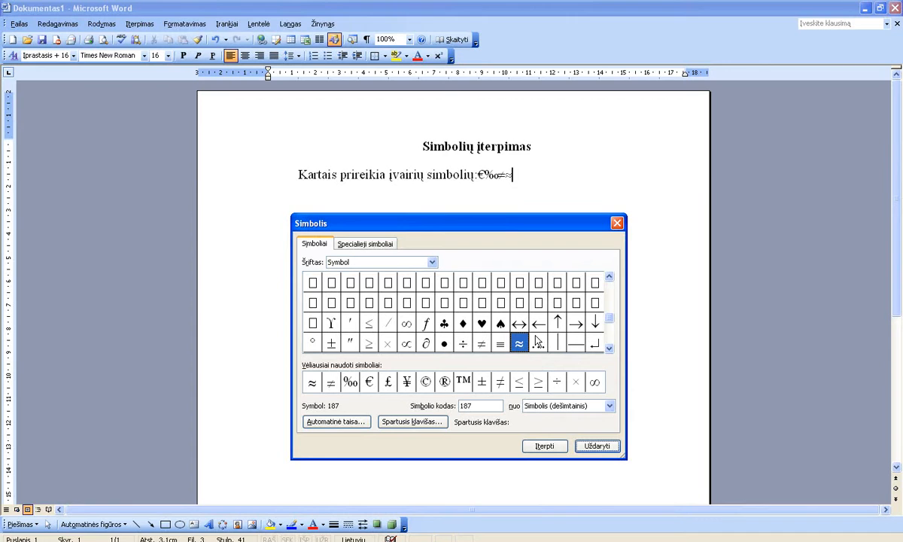
Insert the lowercase Greek letters α, β, δ and ε from the Symbol font at the end of the line
{"action": "left_click", "coordinate": [610, 349]}
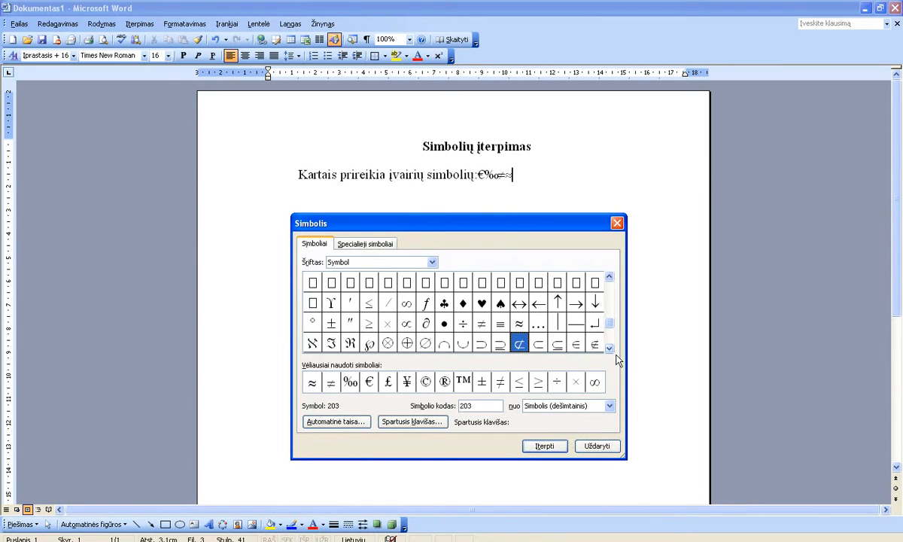
{"action": "left_click", "coordinate": [610, 349]}
{"action": "left_click", "coordinate": [610, 349]}
{"action": "left_click", "coordinate": [610, 349]}
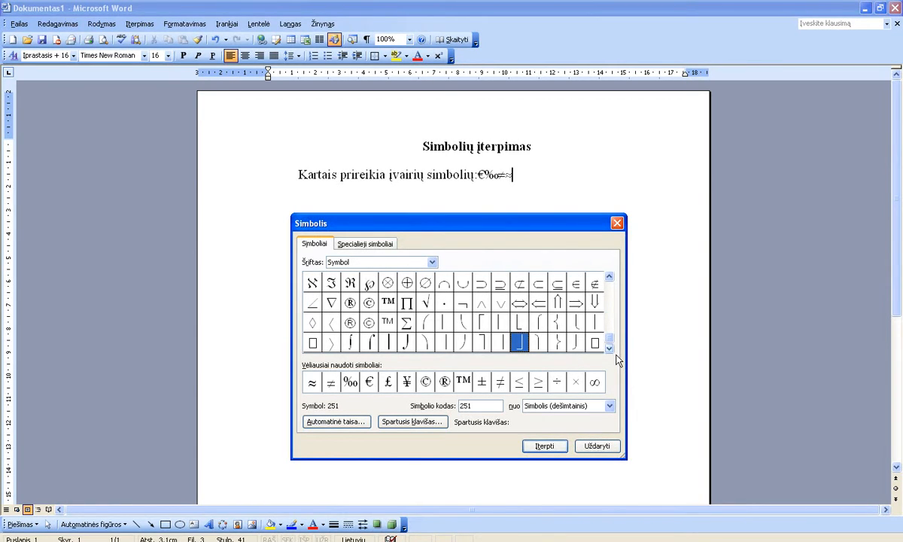
{"action": "left_click", "coordinate": [612, 310]}
{"action": "left_click", "coordinate": [613, 309]}
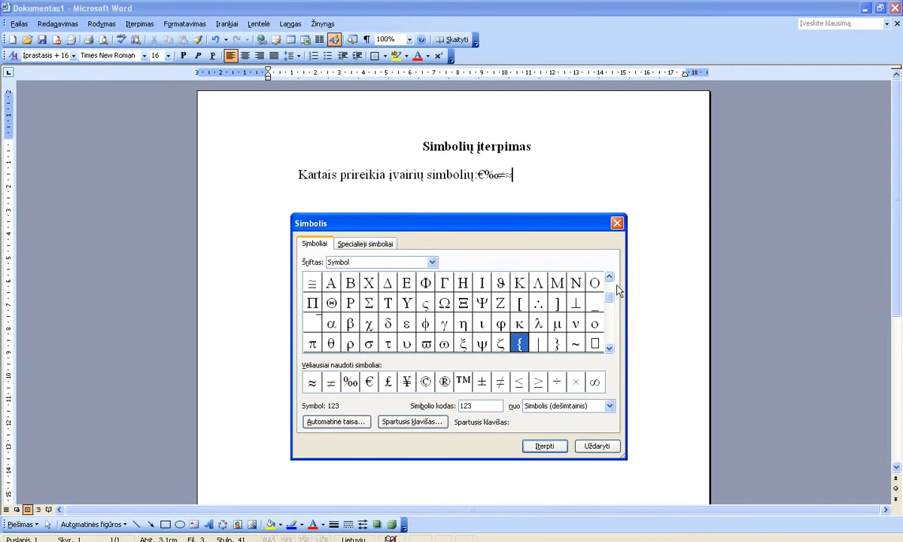
{"action": "double_click", "coordinate": [331, 323]}
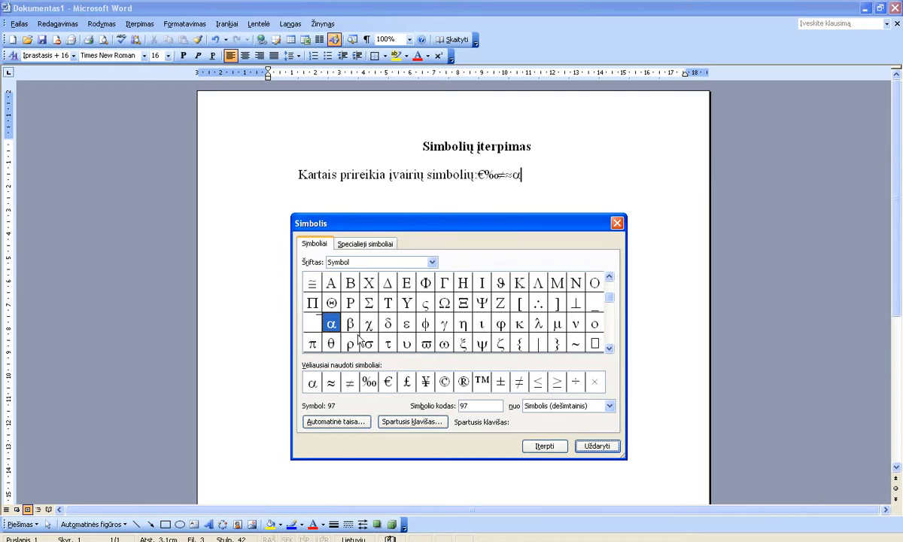
{"action": "double_click", "coordinate": [350, 323]}
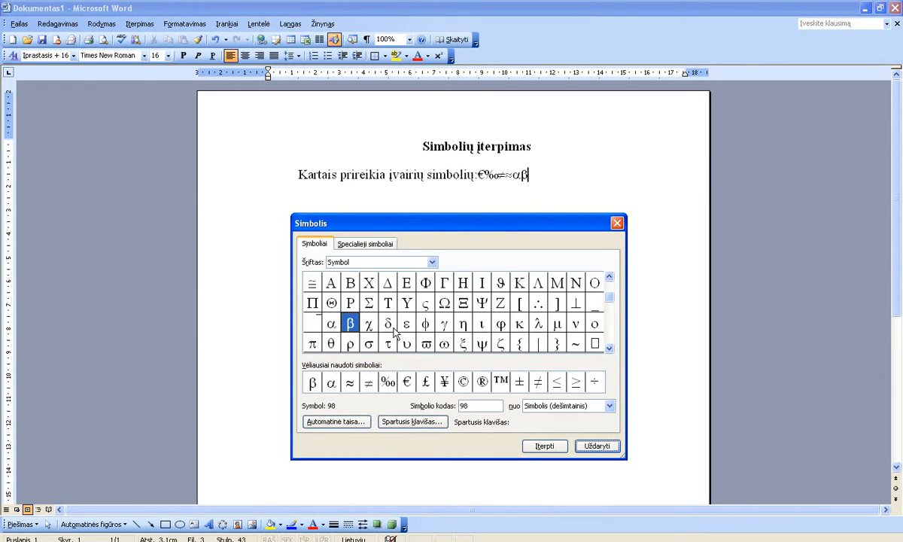
{"action": "double_click", "coordinate": [391, 328]}
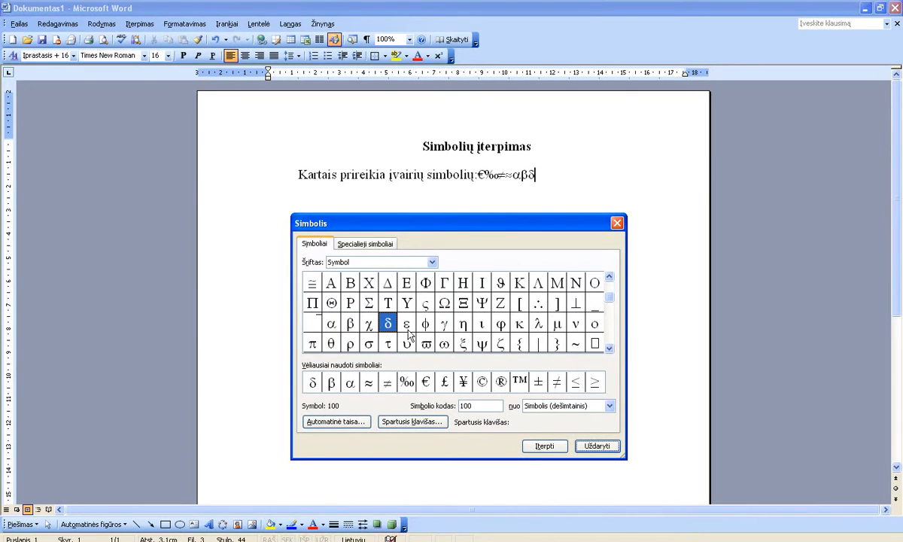
{"action": "double_click", "coordinate": [407, 330]}
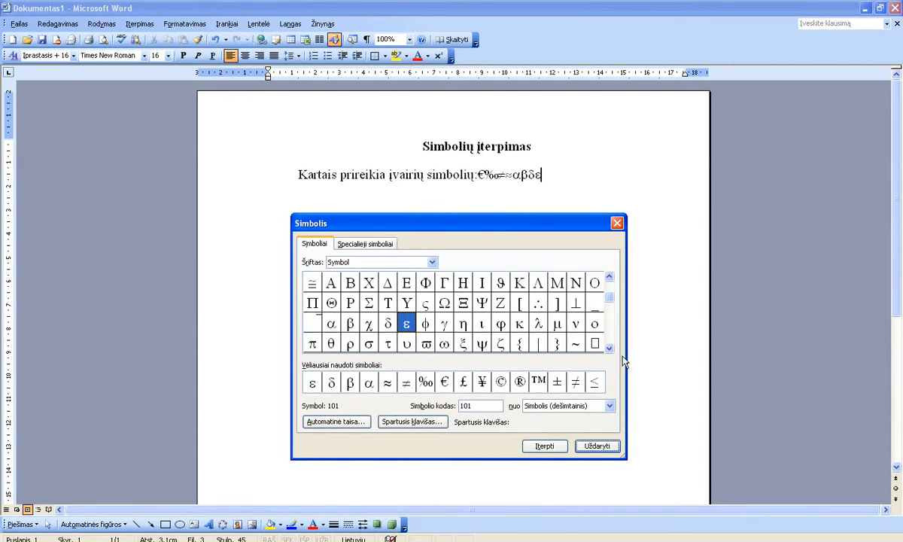
Insert the sad face symbol from the Wingdings font after the Greek letters
{"action": "left_click", "coordinate": [435, 264]}
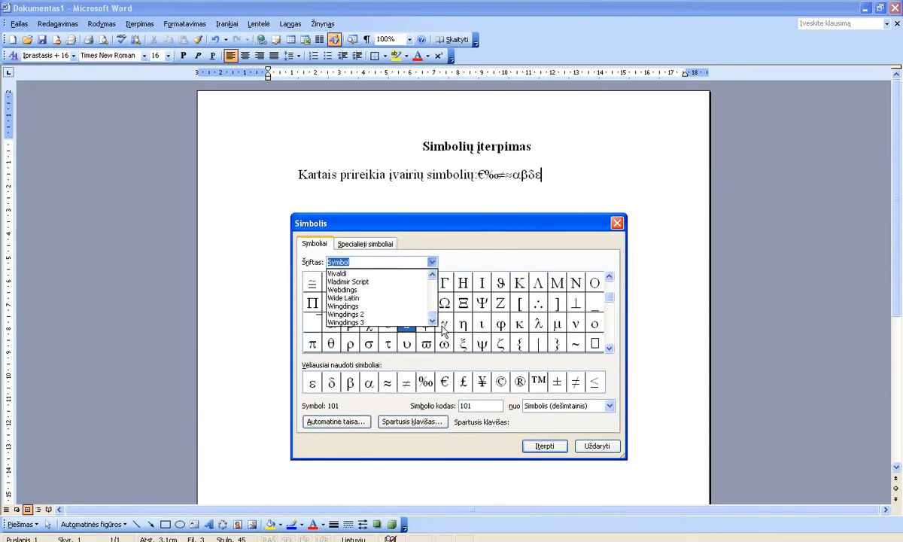
{"action": "left_click", "coordinate": [379, 308]}
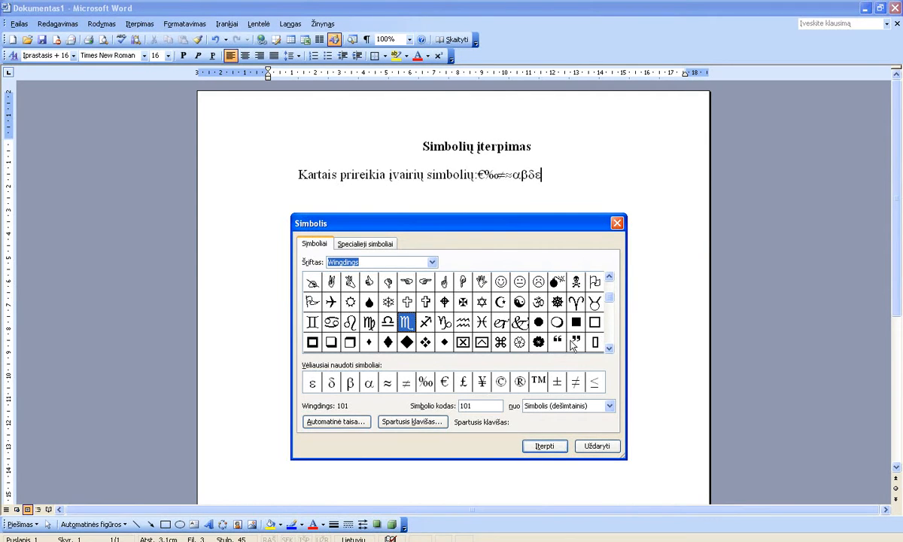
{"action": "left_click", "coordinate": [537, 281]}
{"action": "left_click", "coordinate": [557, 450]}
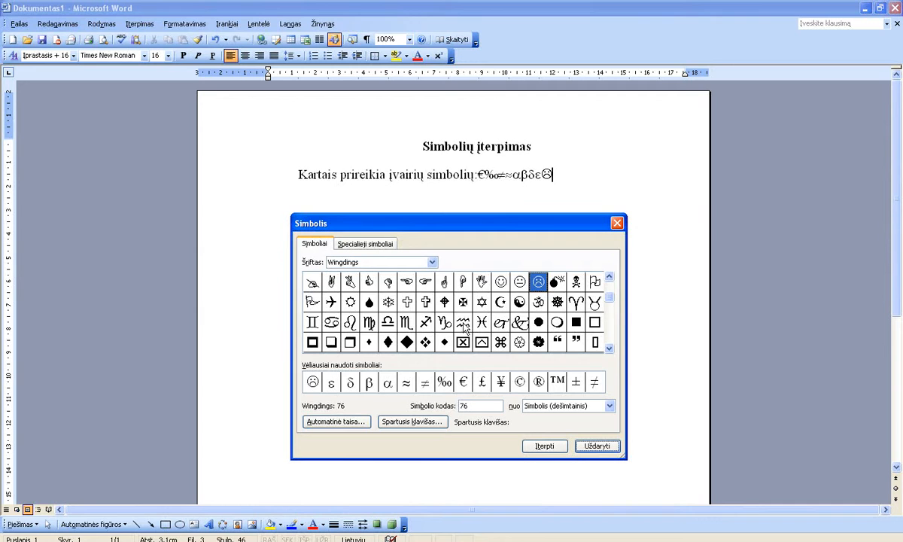
Insert the Wingdings mailbox (code 44) and black telephone (code 40) symbols after the sad face
{"action": "scroll", "coordinate": [617, 289], "scroll_direction": "up", "scroll_amount": 2}
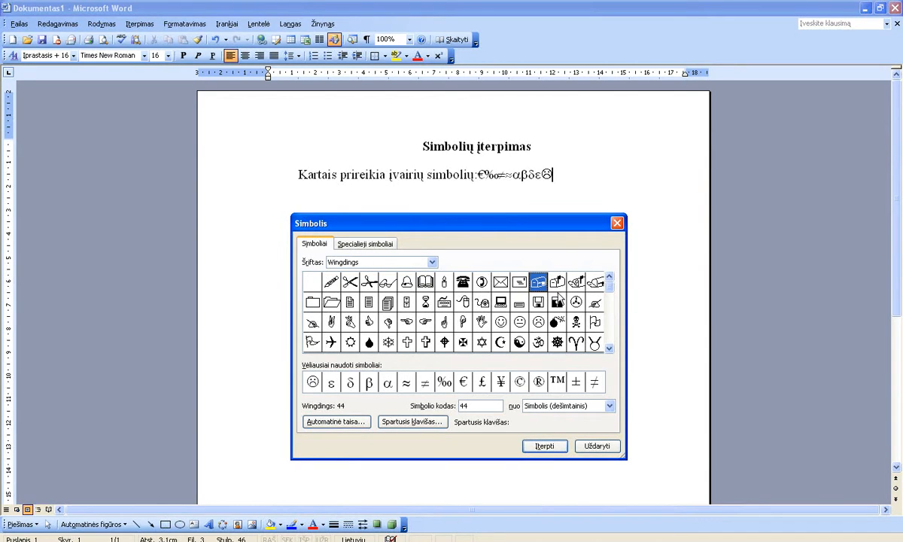
{"action": "left_click", "coordinate": [544, 449]}
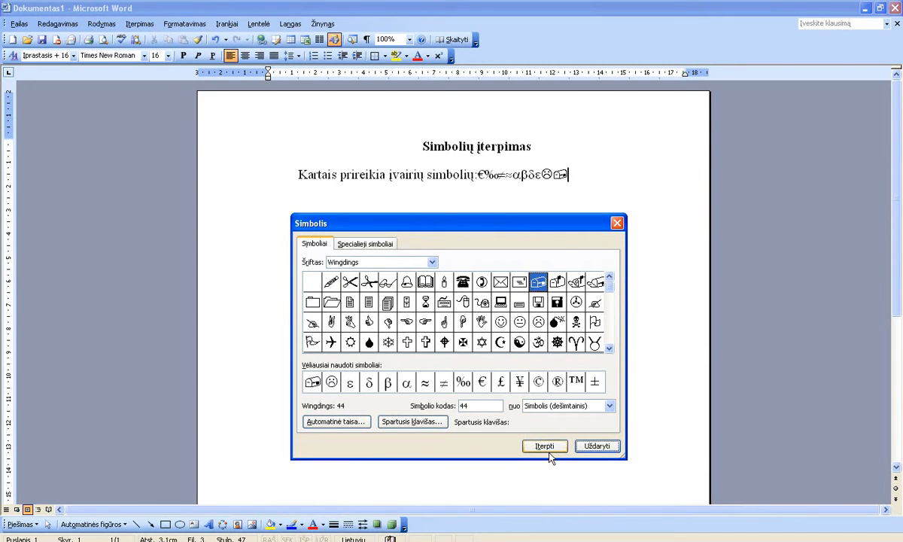
{"action": "left_click", "coordinate": [465, 281]}
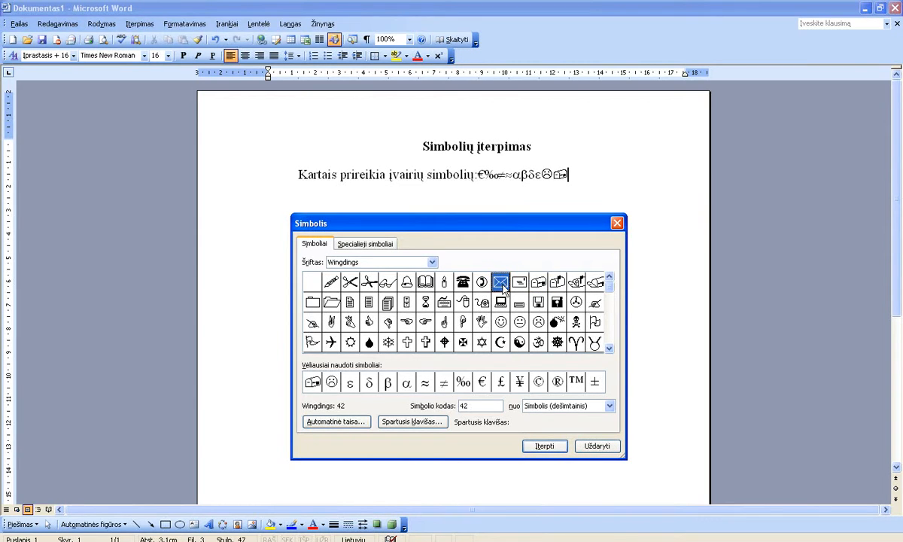
{"action": "left_click", "coordinate": [541, 448]}
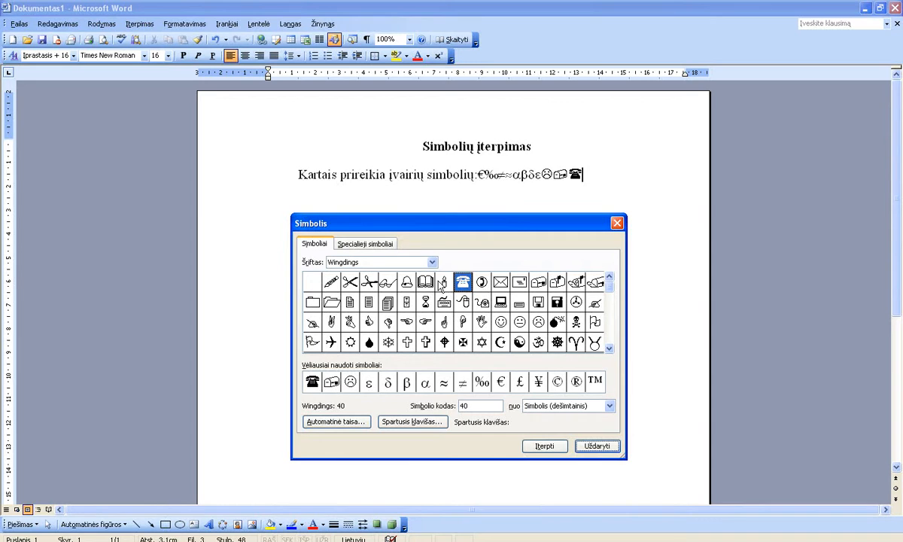
View the symbols offered by the Wingdings 2 font and then by Wingdings 3
{"action": "left_click", "coordinate": [412, 262]}
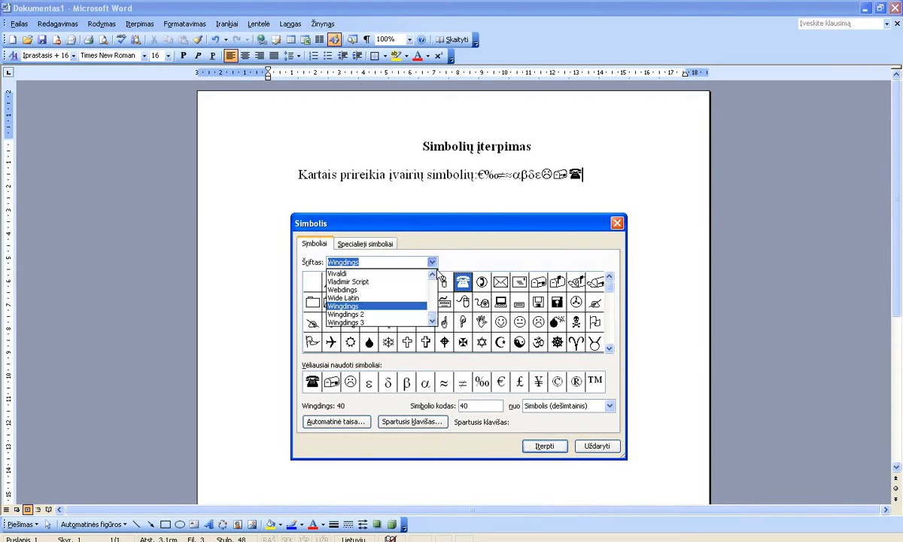
{"action": "left_click", "coordinate": [399, 314]}
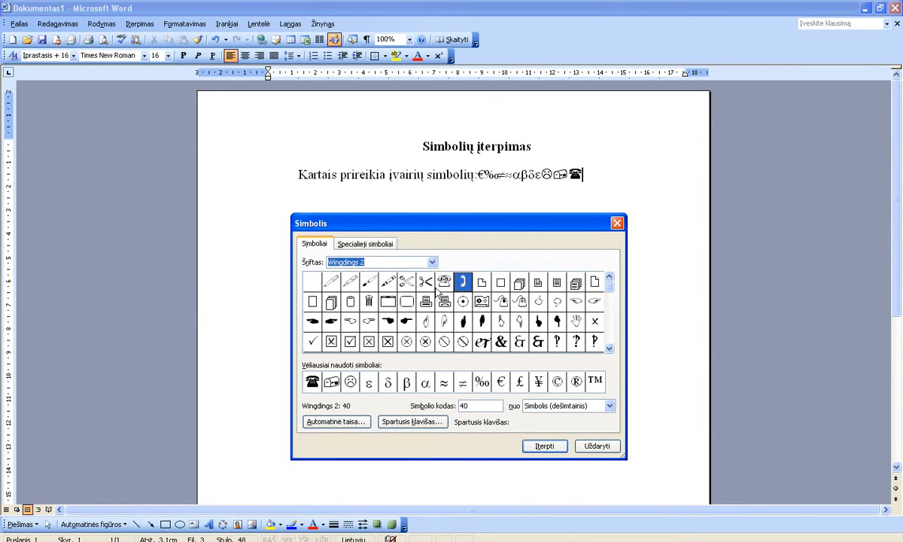
{"action": "left_click", "coordinate": [432, 263]}
{"action": "left_click", "coordinate": [385, 324]}
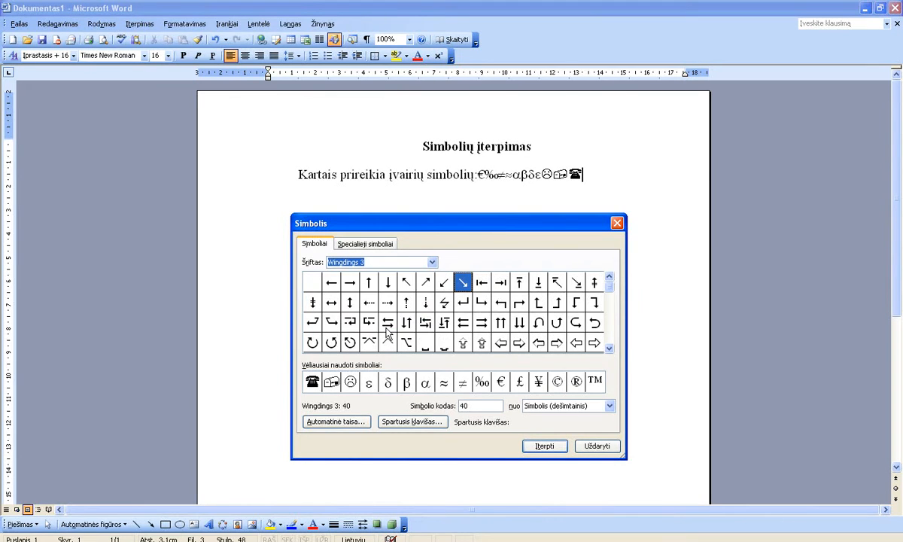
Insert the Webdings flying envelope symbol (code 154) after the black telephone
{"action": "left_click", "coordinate": [412, 262]}
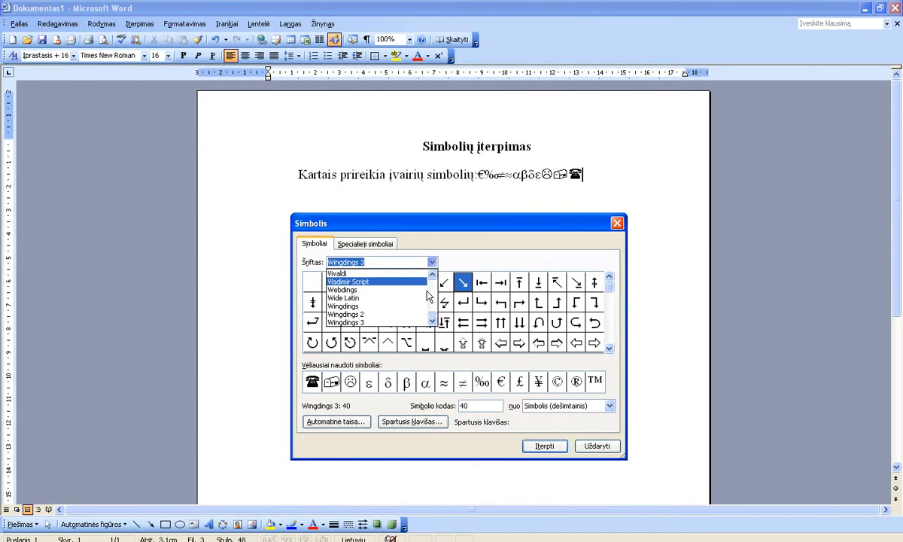
{"action": "left_click", "coordinate": [422, 292]}
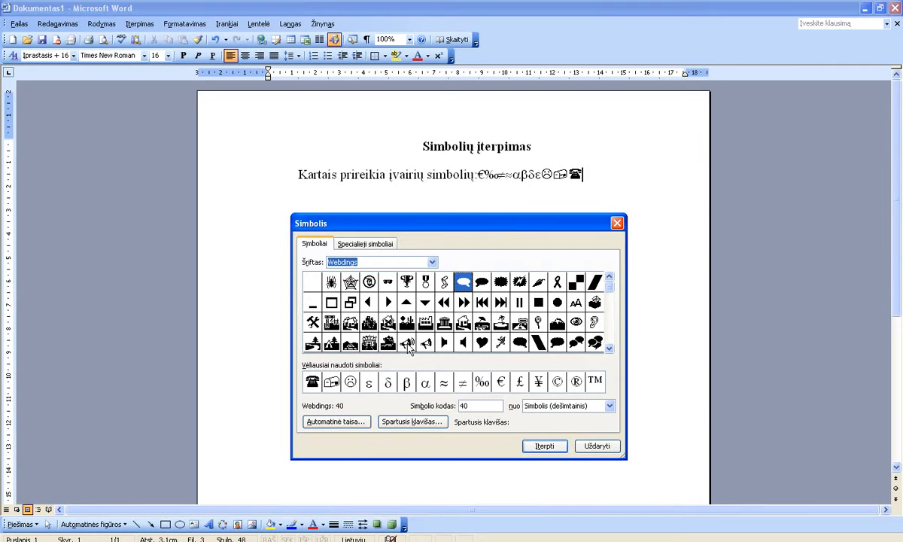
{"action": "left_click", "coordinate": [609, 348]}
{"action": "scroll", "coordinate": [617, 361], "scroll_direction": "down", "scroll_amount": 6}
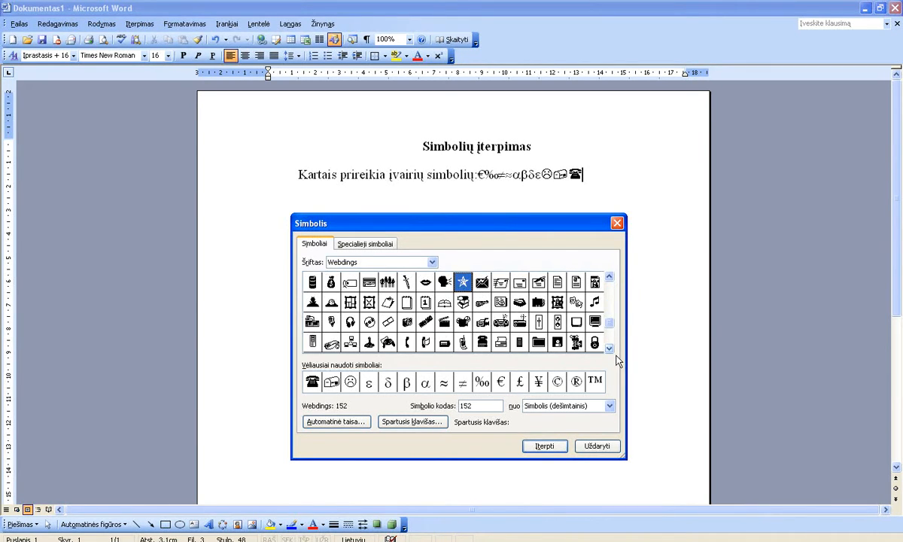
{"action": "double_click", "coordinate": [500, 282]}
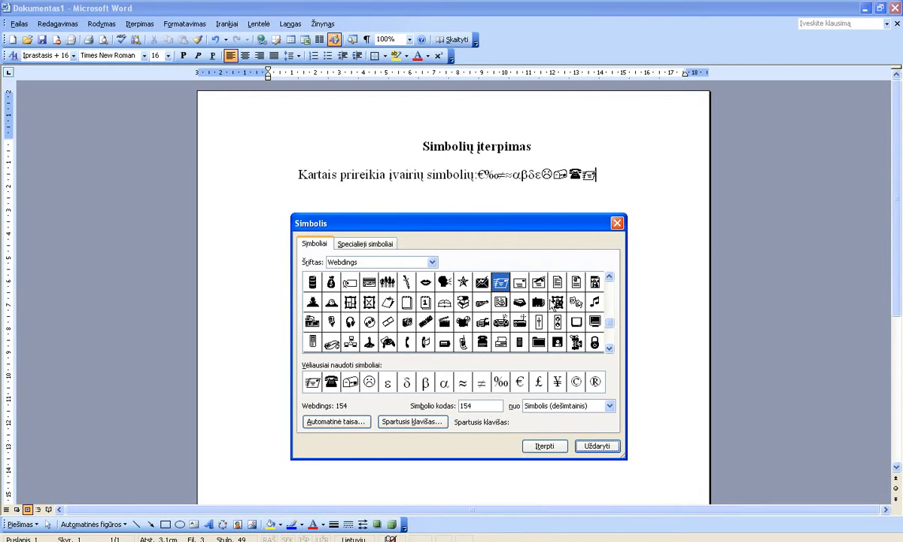
Add the text "aaaaa" after the envelope, followed by the Webdings speaking head symbol (code 151)
{"action": "left_click", "coordinate": [609, 194]}
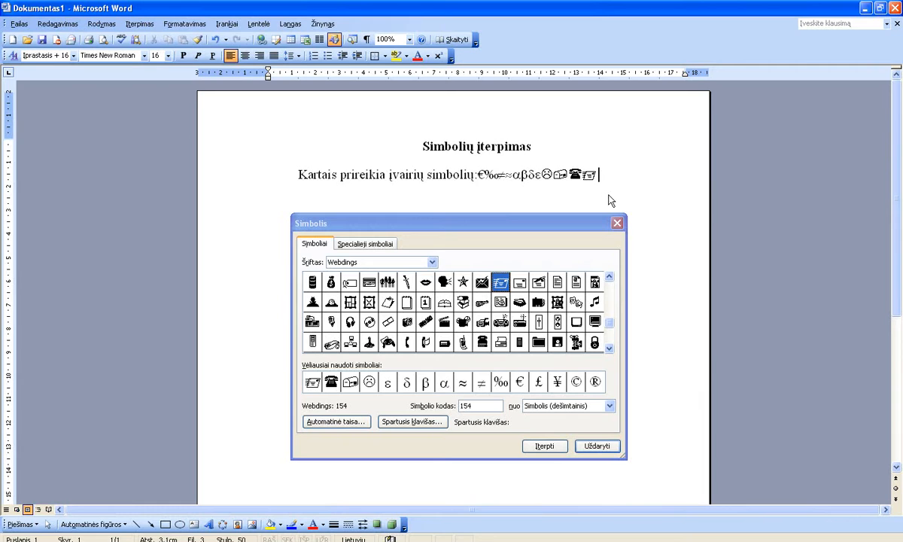
{"action": "type", "text": "aaaa"}
{"action": "left_click", "coordinate": [484, 217]}
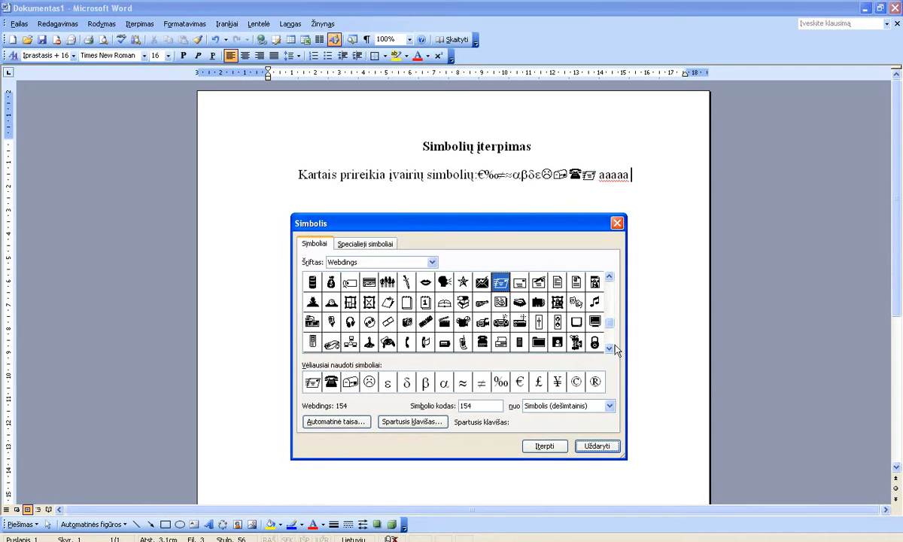
{"action": "double_click", "coordinate": [443, 282]}
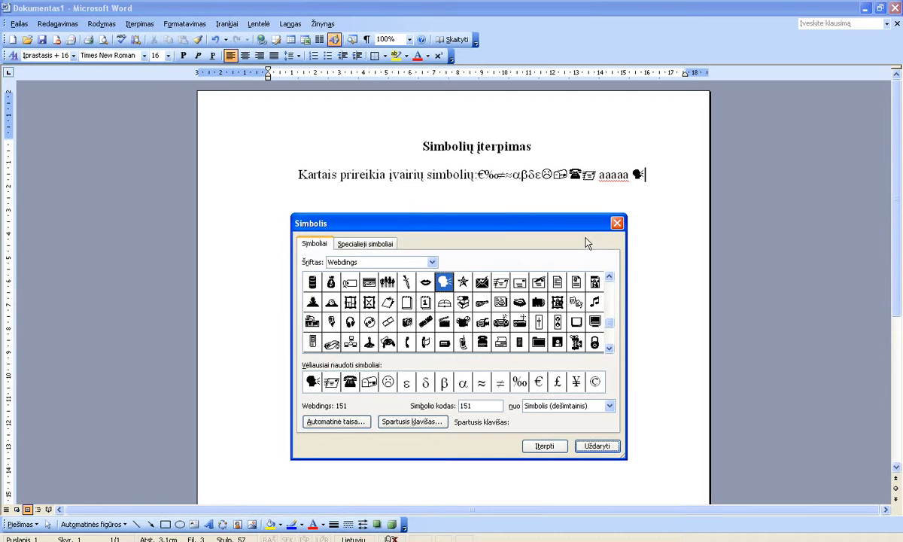
{"action": "left_click", "coordinate": [726, 485]}
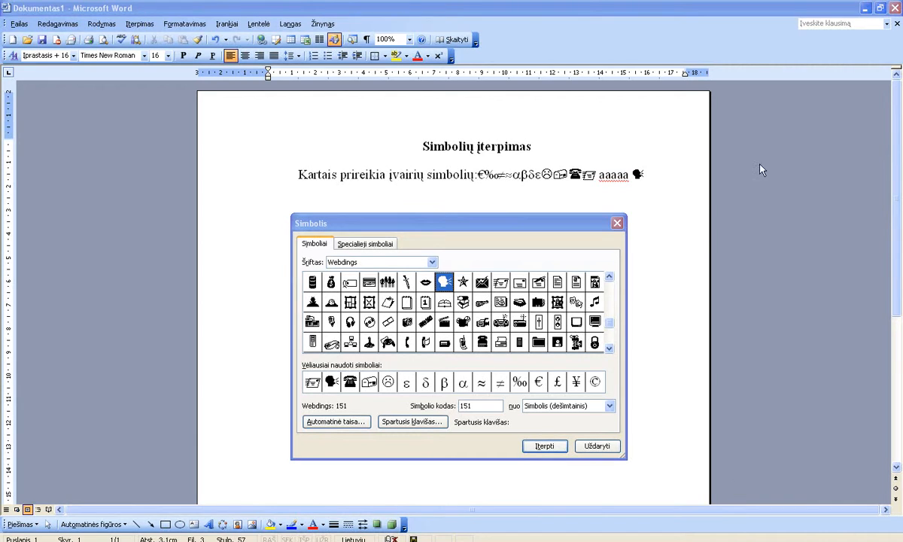
Display the Times New Roman characters in the Symbol dialog
{"action": "left_click", "coordinate": [433, 262]}
{"action": "scroll", "coordinate": [440, 281], "scroll_direction": "up", "scroll_amount": 1}
{"action": "scroll", "coordinate": [440, 281], "scroll_direction": "up", "scroll_amount": 3}
{"action": "scroll", "coordinate": [441, 285], "scroll_direction": "up", "scroll_amount": 3}
{"action": "left_click", "coordinate": [384, 281]}
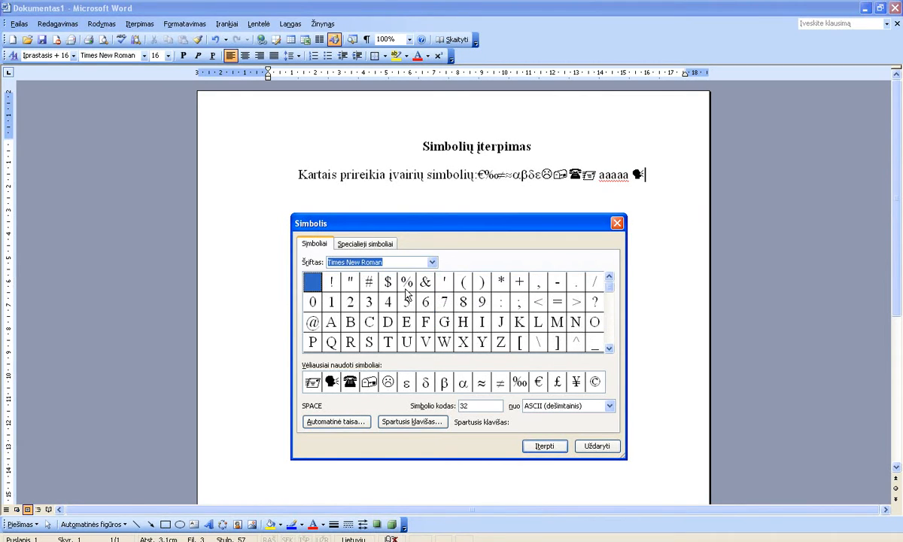
Look up the shortcut of the double low-9 quotation mark in Times New Roman, and close the Symbol dialog
{"action": "left_click", "coordinate": [423, 342]}
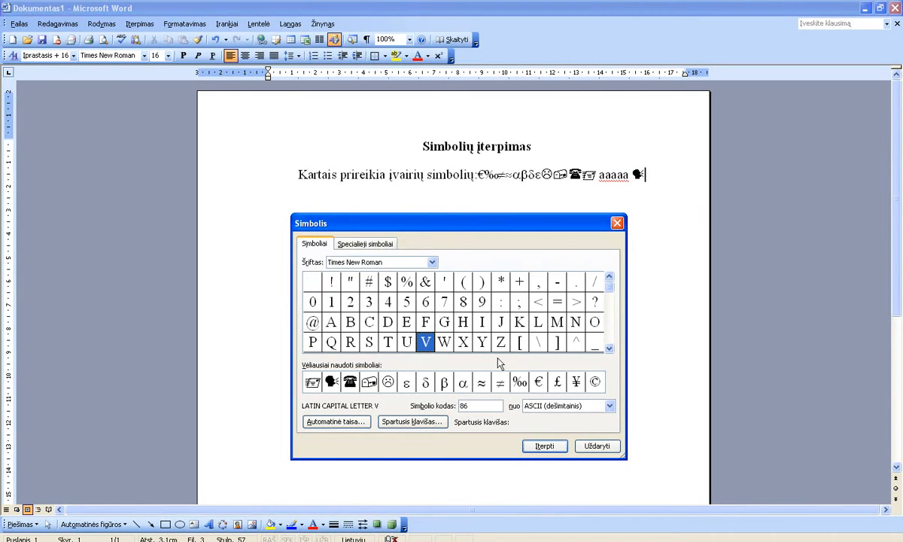
{"action": "left_click", "coordinate": [613, 352]}
{"action": "left_click", "coordinate": [613, 353]}
{"action": "left_click", "coordinate": [614, 352]}
{"action": "left_click", "coordinate": [613, 352]}
{"action": "left_click", "coordinate": [613, 352]}
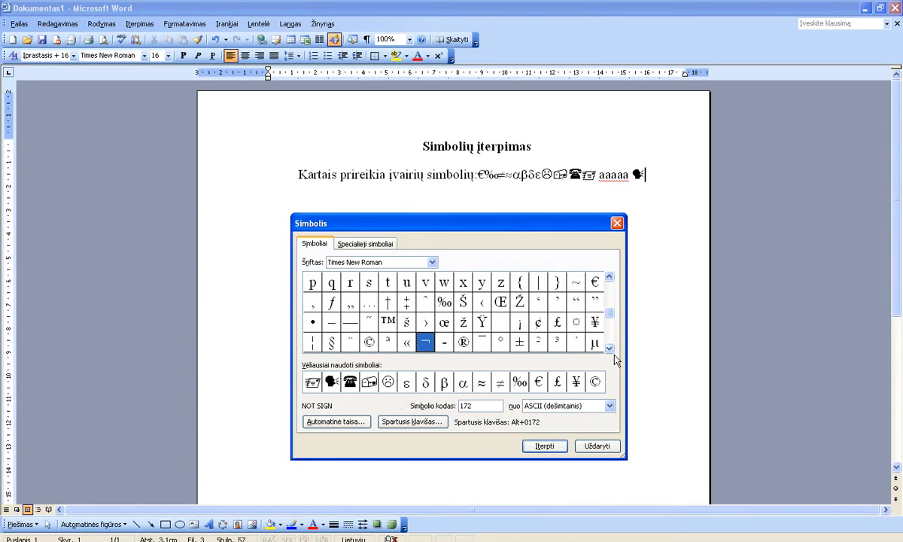
{"action": "left_click", "coordinate": [348, 301]}
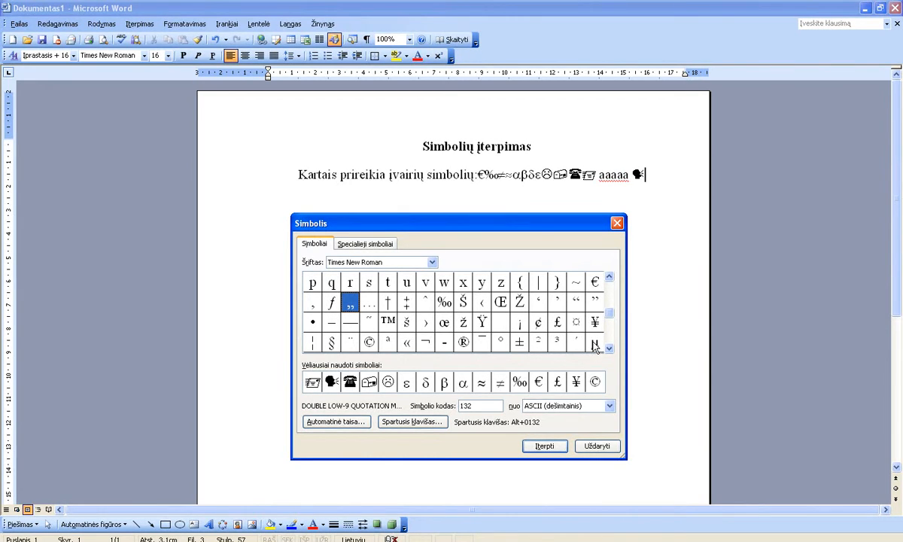
{"action": "left_click", "coordinate": [600, 447]}
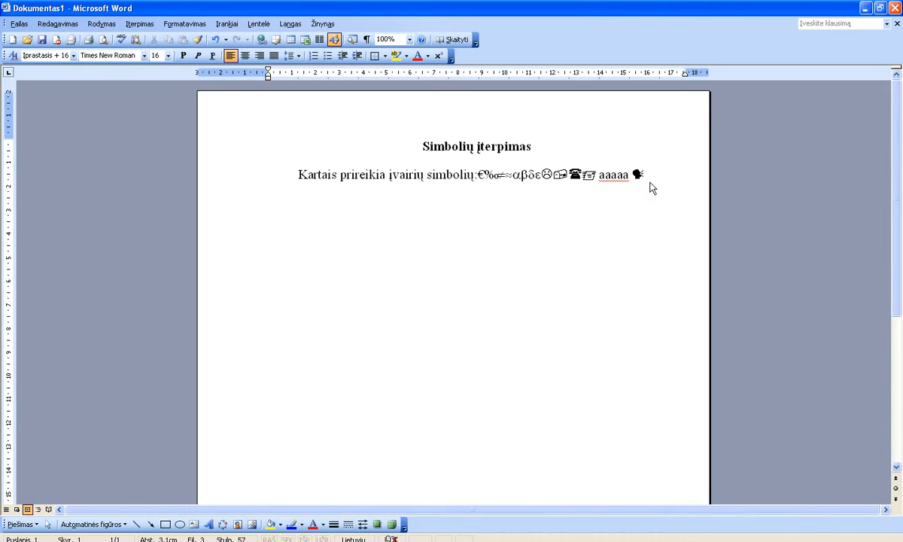
Format the text from "simbolių:" to the end of the line as 26 pt, red and bold
{"action": "left_click_drag", "start_coordinate": [651, 188], "coordinate": [463, 188]}
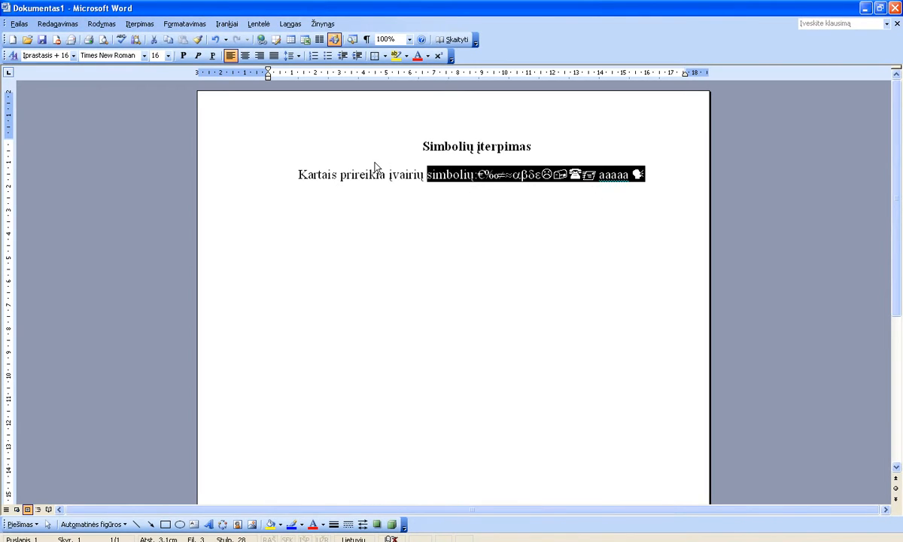
{"action": "left_click", "coordinate": [168, 56]}
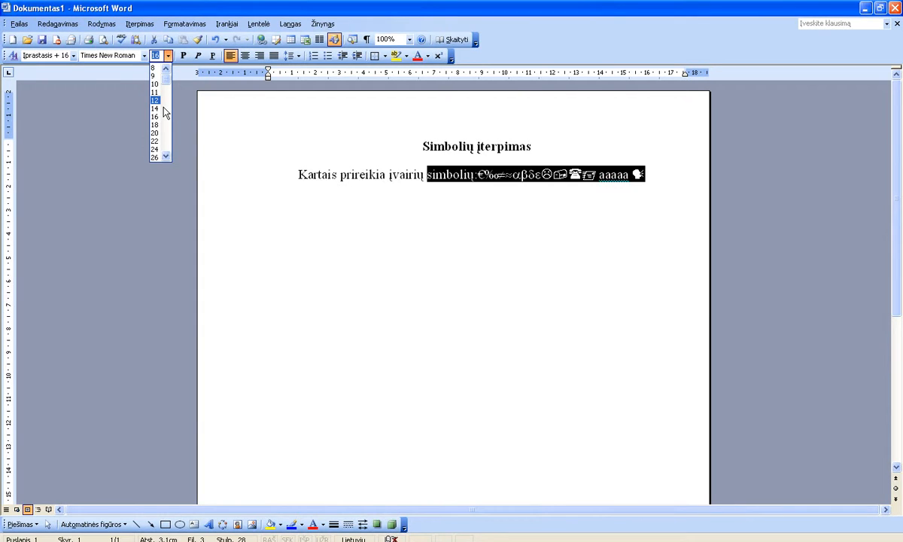
{"action": "left_click", "coordinate": [155, 156]}
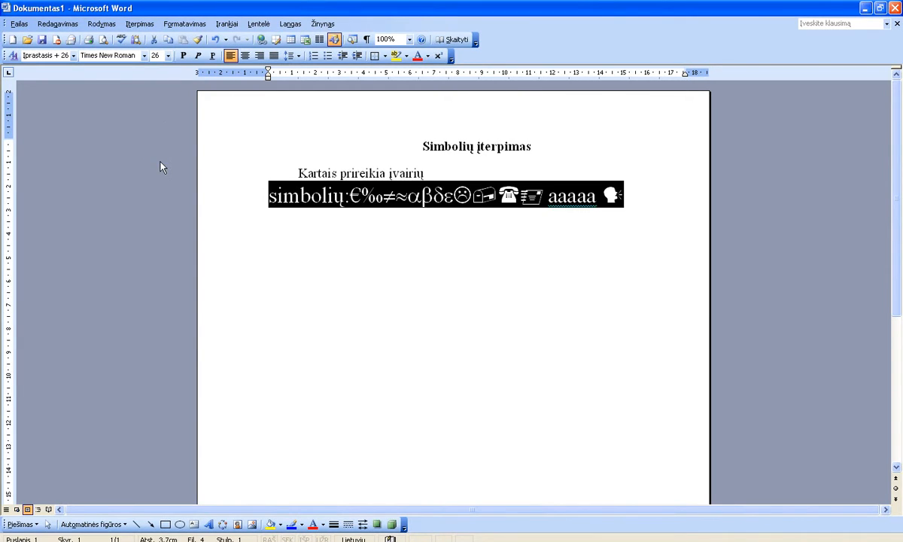
{"action": "left_click", "coordinate": [417, 55]}
{"action": "left_click", "coordinate": [183, 56]}
{"action": "left_click", "coordinate": [432, 236]}
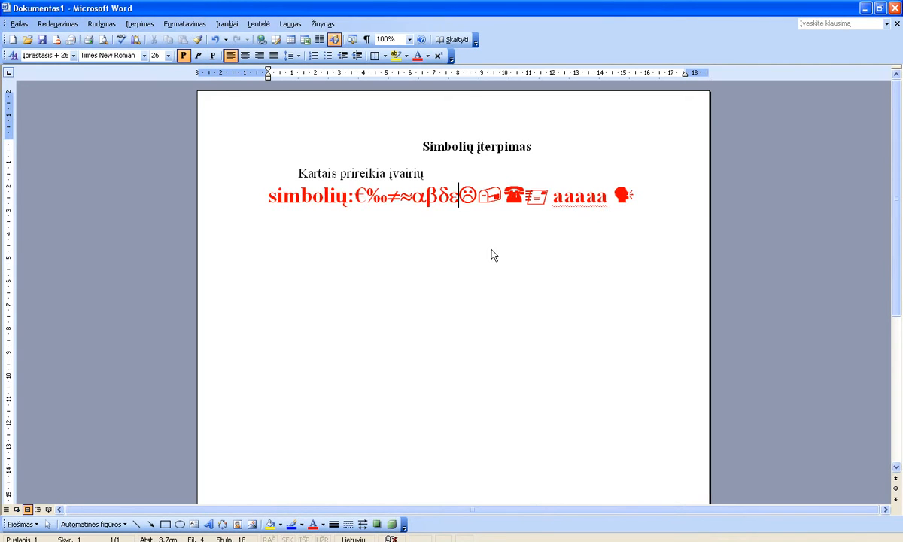
Make the ‰, ≠ and ≈ symbols italic and underlined
{"action": "left_click_drag", "start_coordinate": [368, 203], "coordinate": [415, 206]}
{"action": "left_click", "coordinate": [211, 55]}
{"action": "key", "text": "Right"}
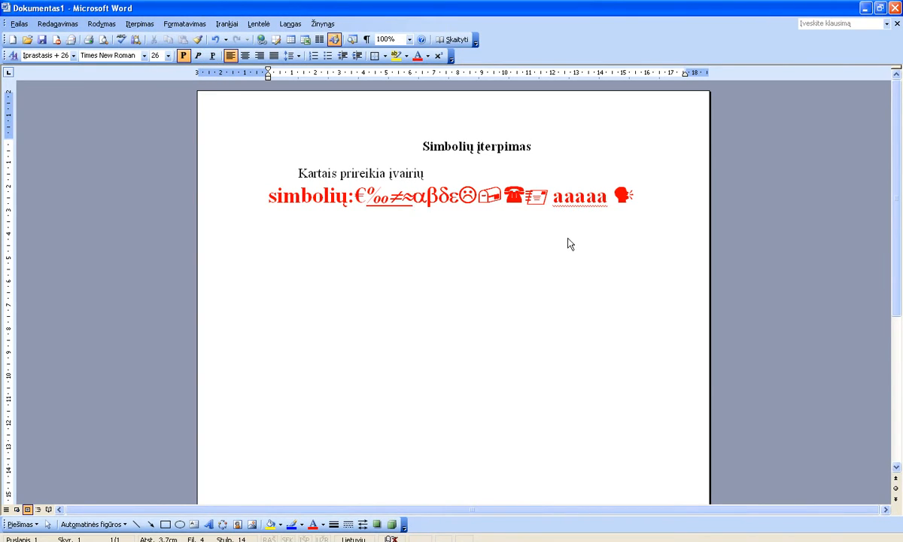
Switch to the Wingdings font after the speaking head symbol and enter "qqwwesdsftjghkh" to produce a run of symbols
{"action": "left_click", "coordinate": [642, 201]}
{"action": "left_click", "coordinate": [148, 62]}
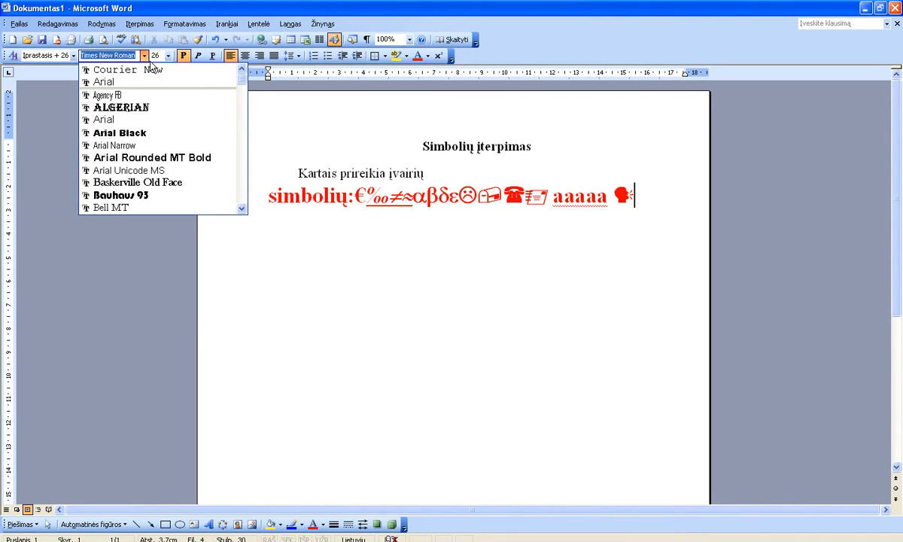
{"action": "left_click_drag", "start_coordinate": [242, 82], "coordinate": [256, 213]}
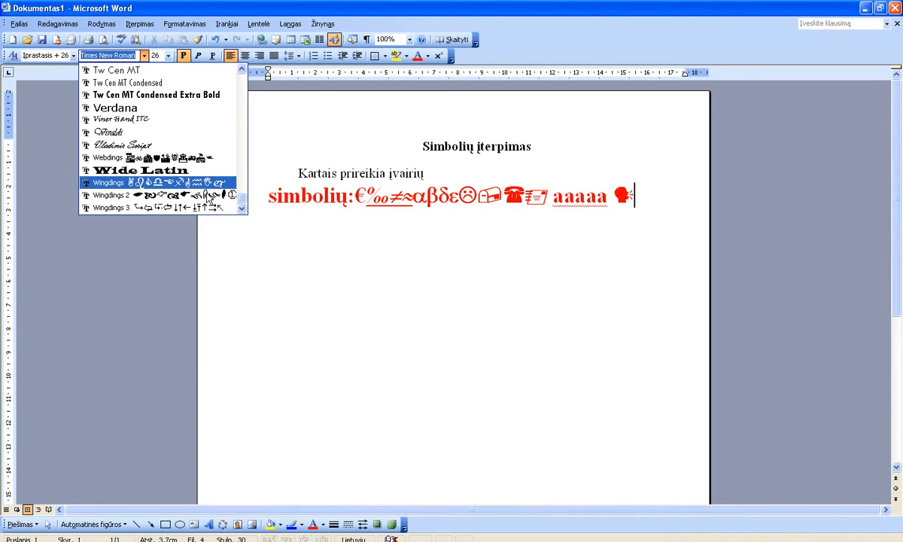
{"action": "left_click", "coordinate": [197, 182]}
{"action": "type", "text": "qqwwesdsftbghah"}
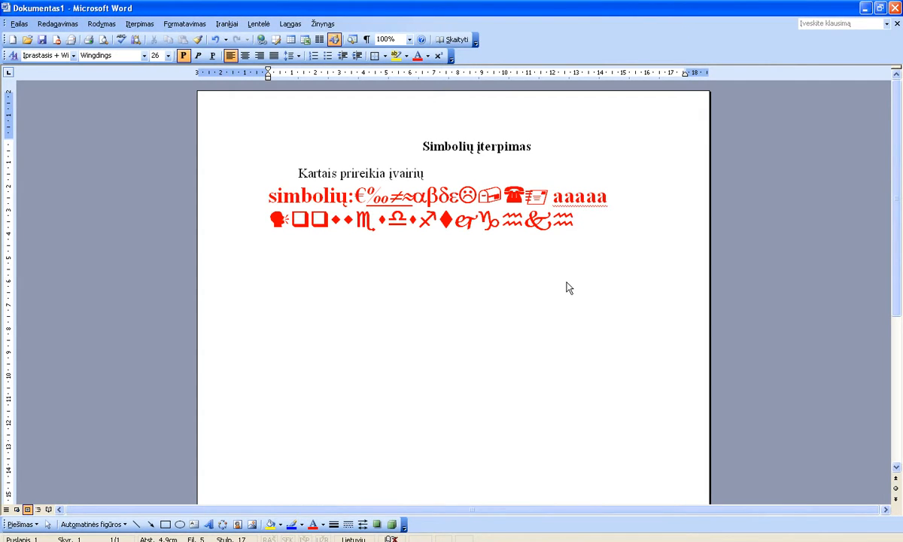
Insert the copyright (Autorinės teisės) special character on a new line below the Wingdings symbols, and close the Symbol dialog
{"action": "key", "text": "Return"}
{"action": "left_click", "coordinate": [147, 25]}
{"action": "left_click", "coordinate": [155, 76]}
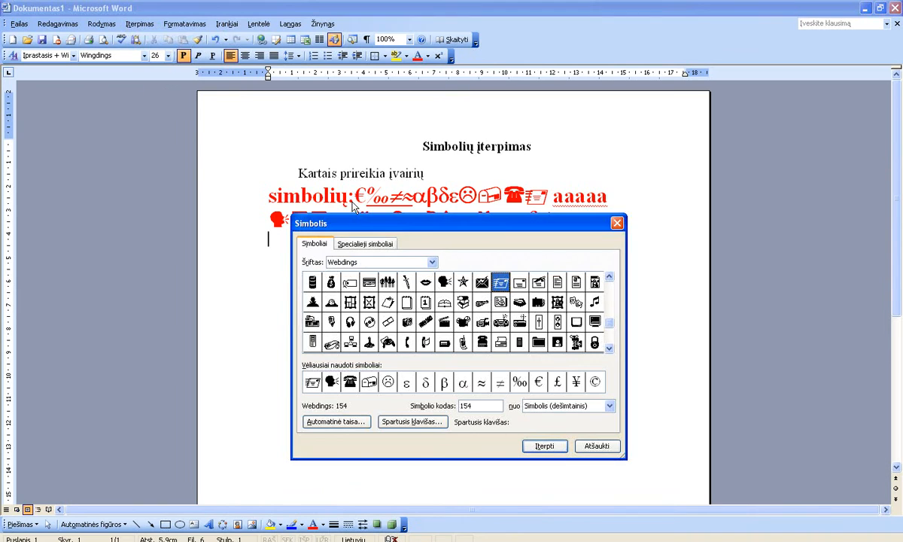
{"action": "left_click", "coordinate": [365, 243]}
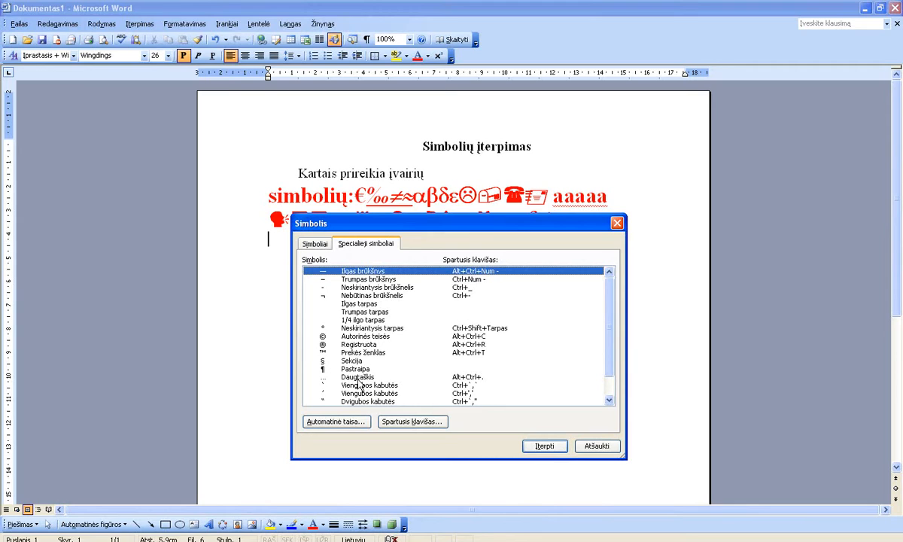
{"action": "left_click", "coordinate": [360, 336]}
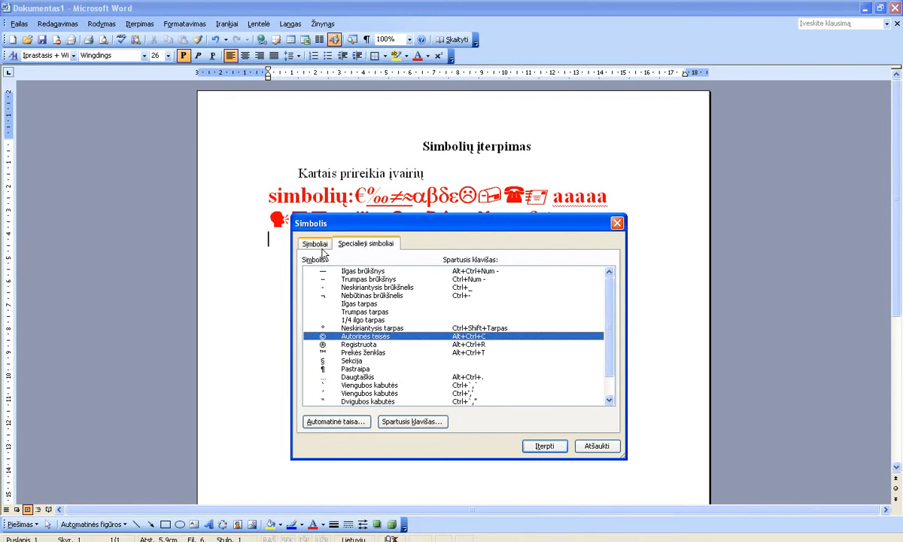
{"action": "left_click", "coordinate": [543, 449]}
{"action": "left_click_drag", "start_coordinate": [459, 230], "coordinate": [454, 284]}
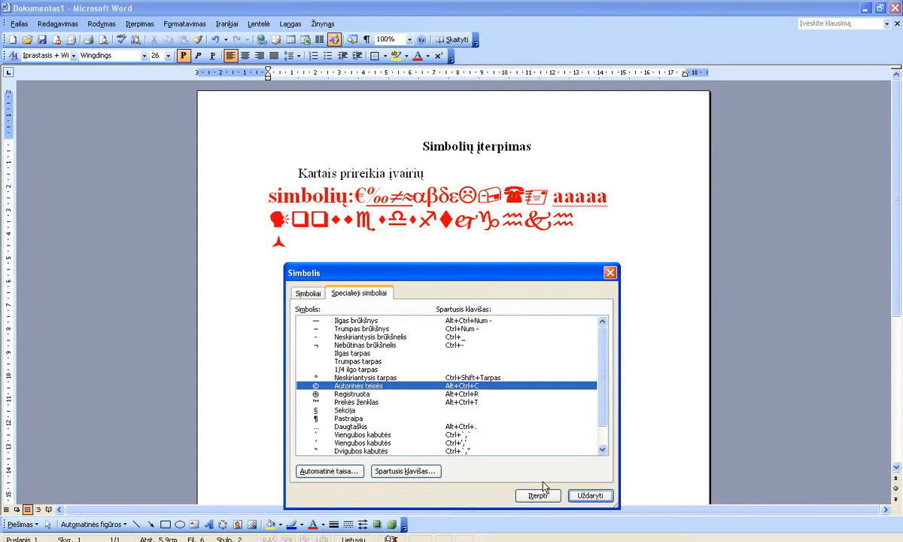
{"action": "left_click", "coordinate": [590, 495]}
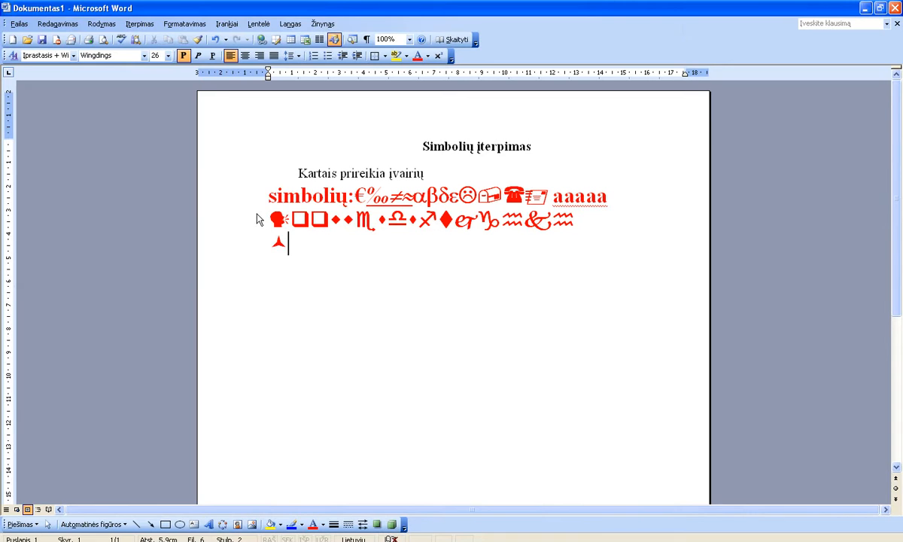
Write "Autorinės" in Times New Roman a few lines below the red symbols
{"action": "left_click", "coordinate": [285, 314]}
{"action": "left_click", "coordinate": [143, 57]}
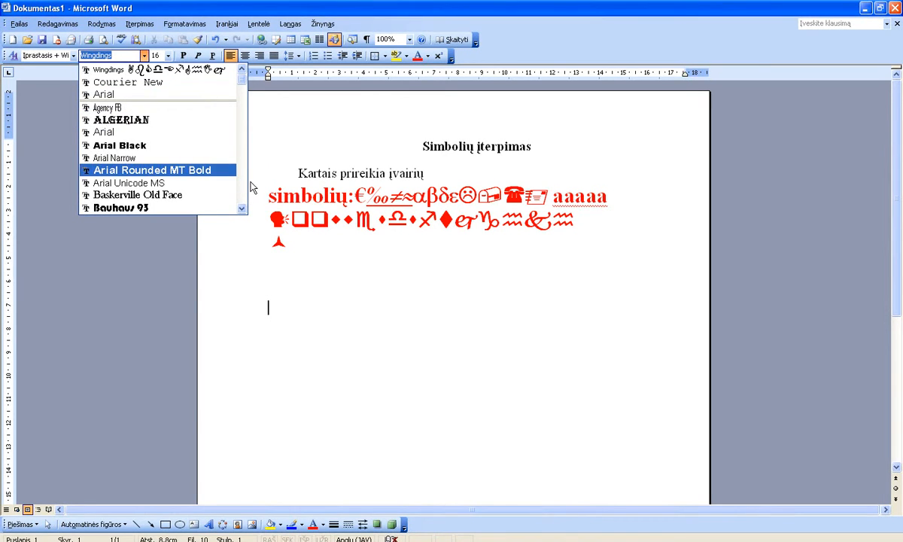
{"action": "scroll", "coordinate": [252, 191], "scroll_direction": "down", "scroll_amount": 18}
{"action": "scroll", "coordinate": [252, 191], "scroll_direction": "down", "scroll_amount": 20}
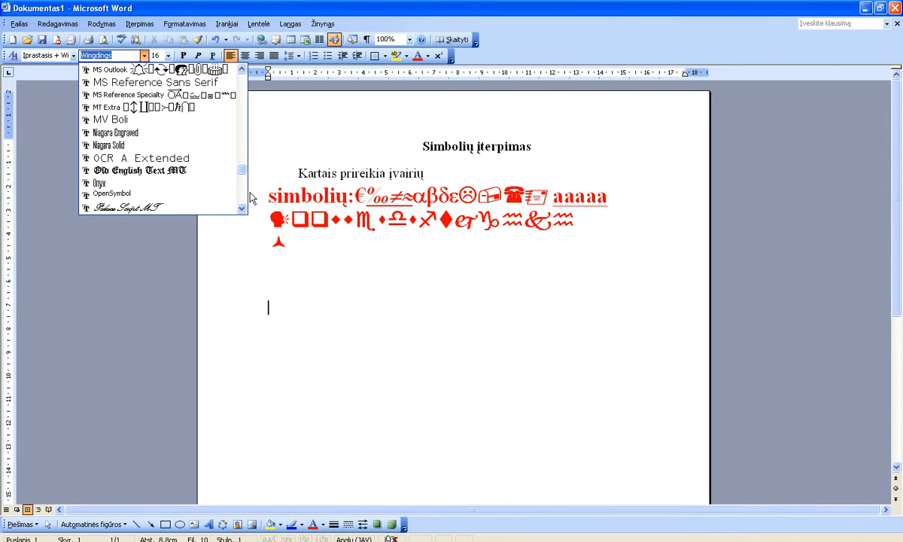
{"action": "scroll", "coordinate": [251, 198], "scroll_direction": "down", "scroll_amount": 8}
{"action": "scroll", "coordinate": [252, 207], "scroll_direction": "down", "scroll_amount": 4}
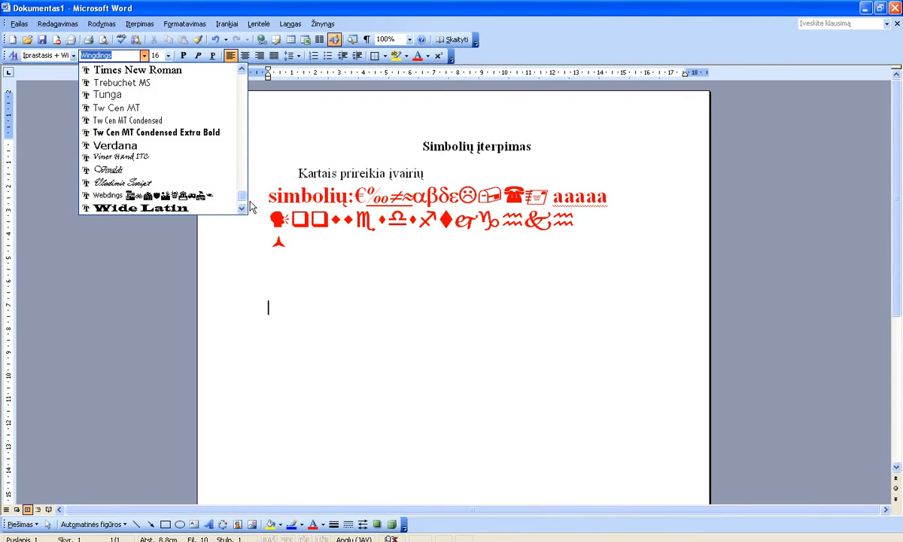
{"action": "left_click", "coordinate": [194, 72]}
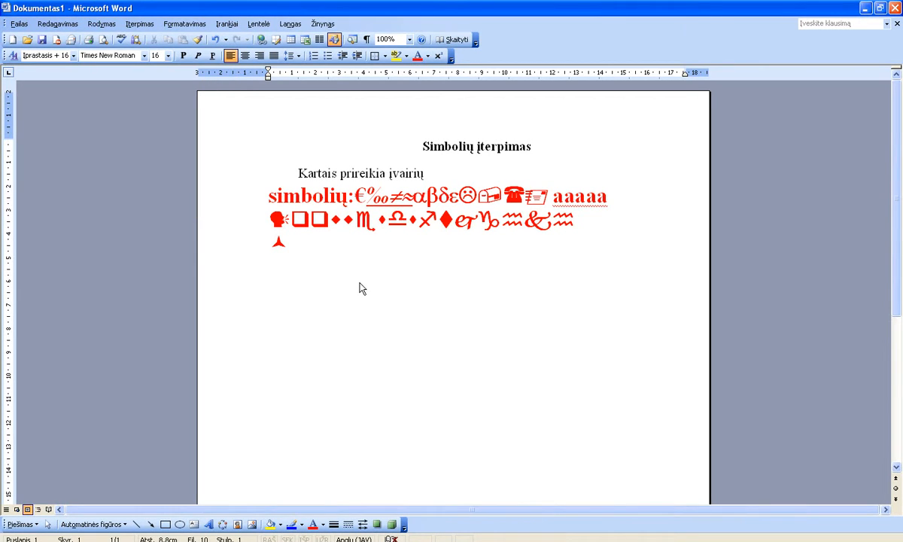
{"action": "type", "text": "autori"}
{"action": "key", "text": "alt+shift"}
{"action": "type", "text": "nės"}
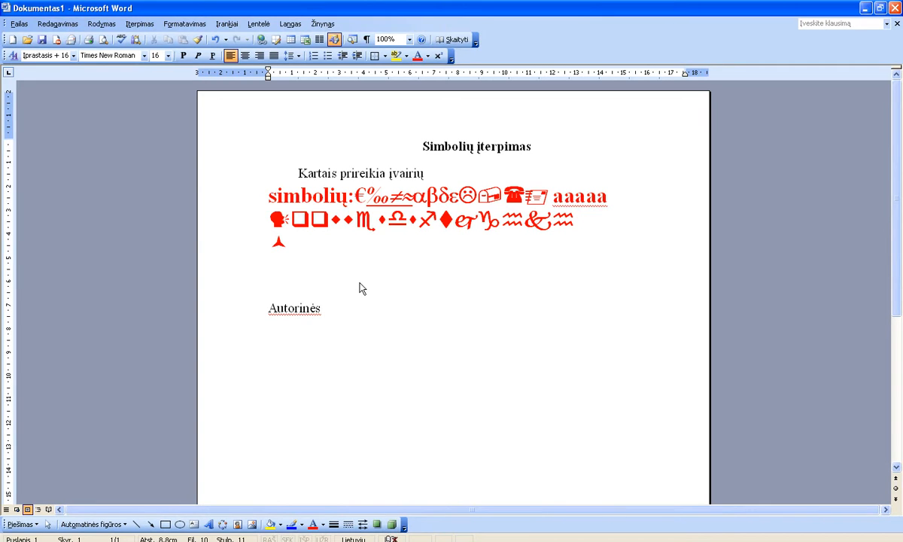
Insert the copyright © and registered ® special characters after "Autorinės"
{"action": "left_click", "coordinate": [139, 23]}
{"action": "left_click", "coordinate": [156, 80]}
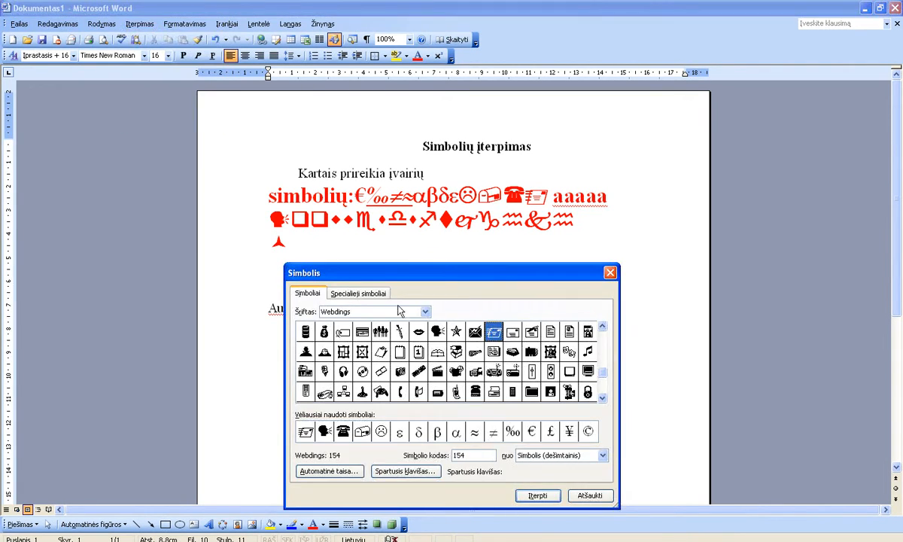
{"action": "left_click", "coordinate": [373, 292]}
{"action": "left_click", "coordinate": [354, 386]}
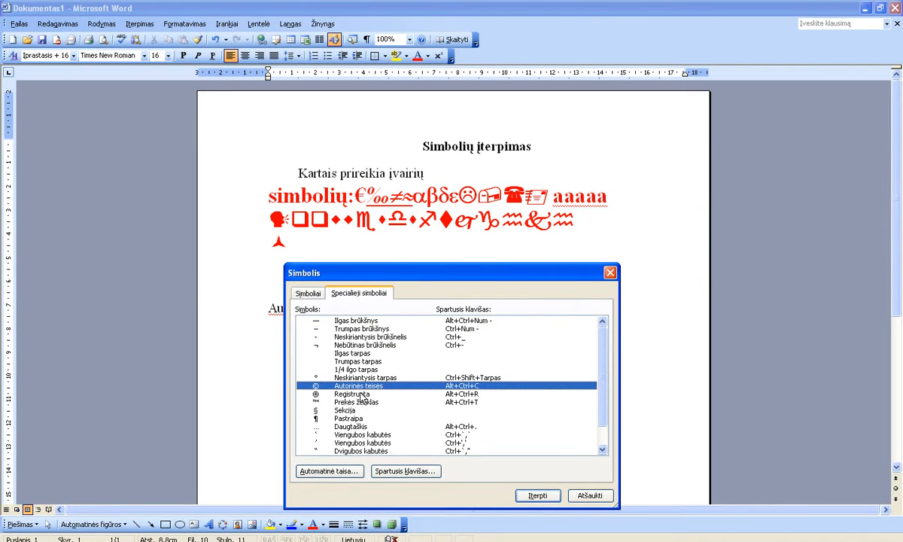
{"action": "left_click", "coordinate": [537, 495]}
{"action": "left_click_drag", "start_coordinate": [399, 280], "coordinate": [505, 281]}
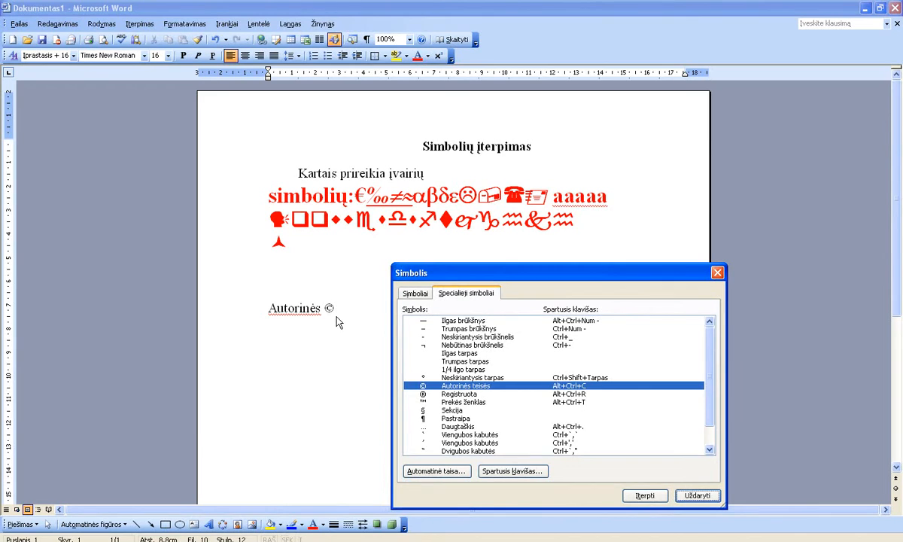
{"action": "double_click", "coordinate": [452, 395]}
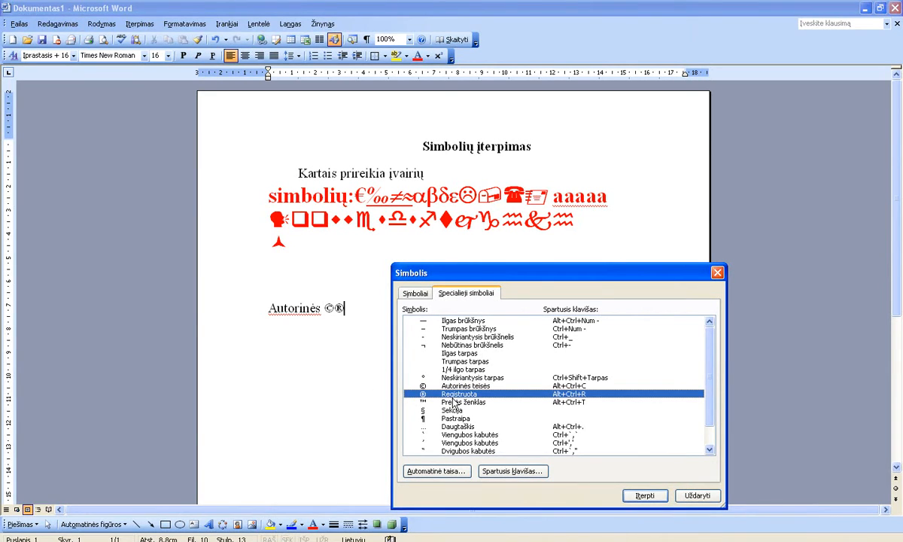
Insert the trademark ™, paragraph ¶ and section § special characters after the registered symbol, and close the Symbol dialog
{"action": "double_click", "coordinate": [459, 402]}
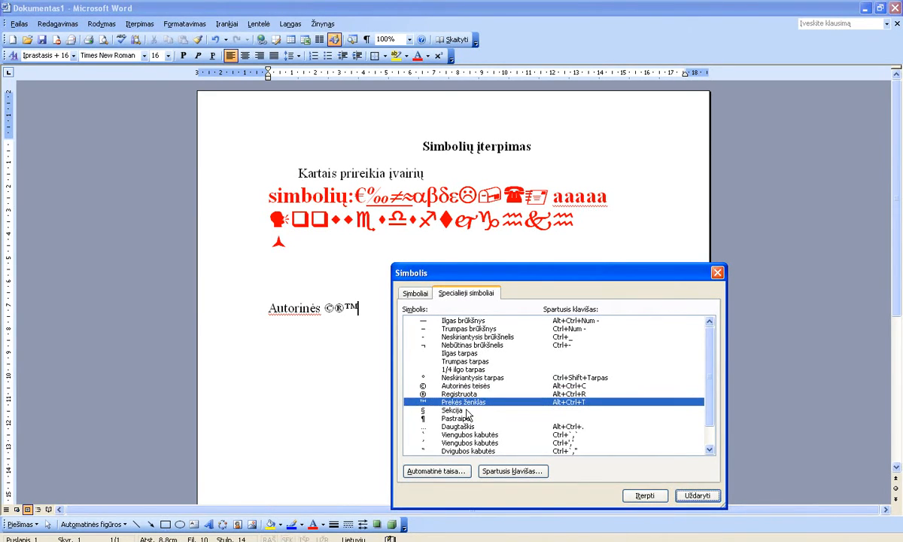
{"action": "double_click", "coordinate": [457, 418]}
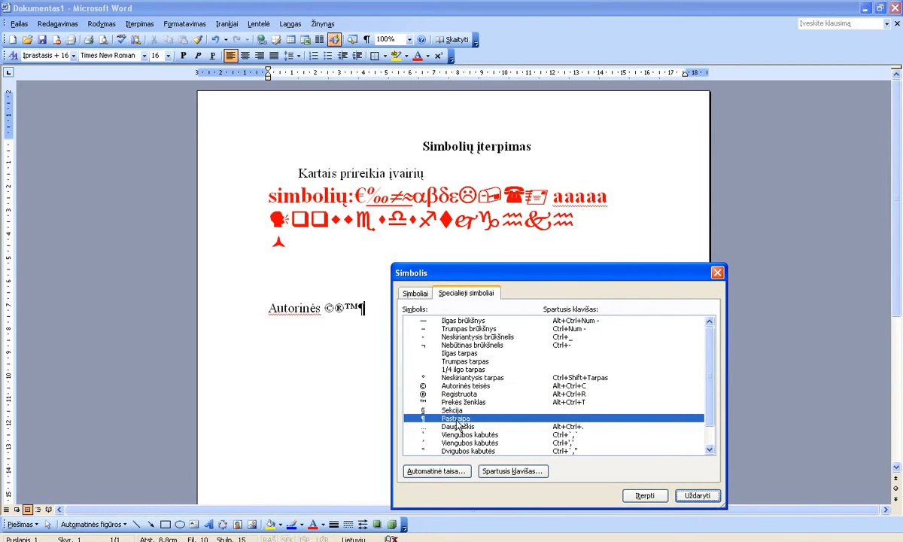
{"action": "double_click", "coordinate": [457, 410]}
{"action": "left_click", "coordinate": [460, 426]}
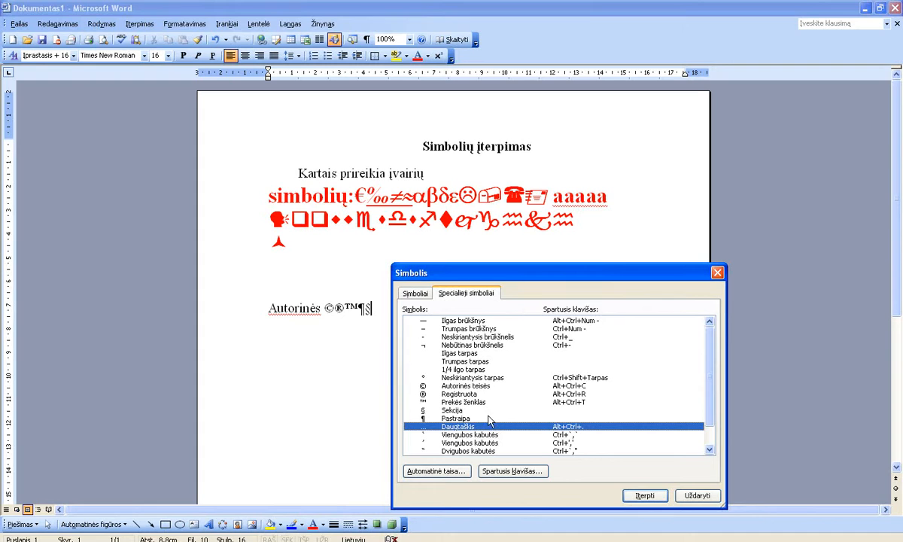
{"action": "left_click", "coordinate": [697, 495]}
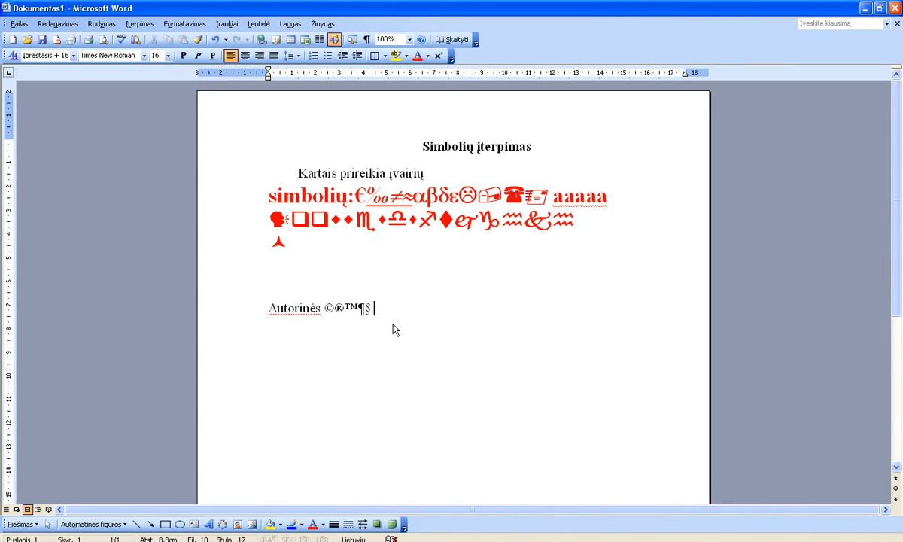
Copy the word "Kartais" from the first body line and paste it six times after the section symbol
{"action": "left_click", "coordinate": [316, 181]}
{"action": "double_click", "coordinate": [319, 181]}
{"action": "right_click", "coordinate": [315, 175]}
{"action": "left_click", "coordinate": [342, 197]}
{"action": "left_click", "coordinate": [390, 332]}
{"action": "key", "text": "ctrl+v"}
{"action": "key", "text": "ctrl+v"}
{"action": "key", "text": "ctrl+v"}
{"action": "key", "text": "ctrl+v"}
{"action": "key", "text": "ctrl+v"}
{"action": "key", "text": "ctrl+v"}
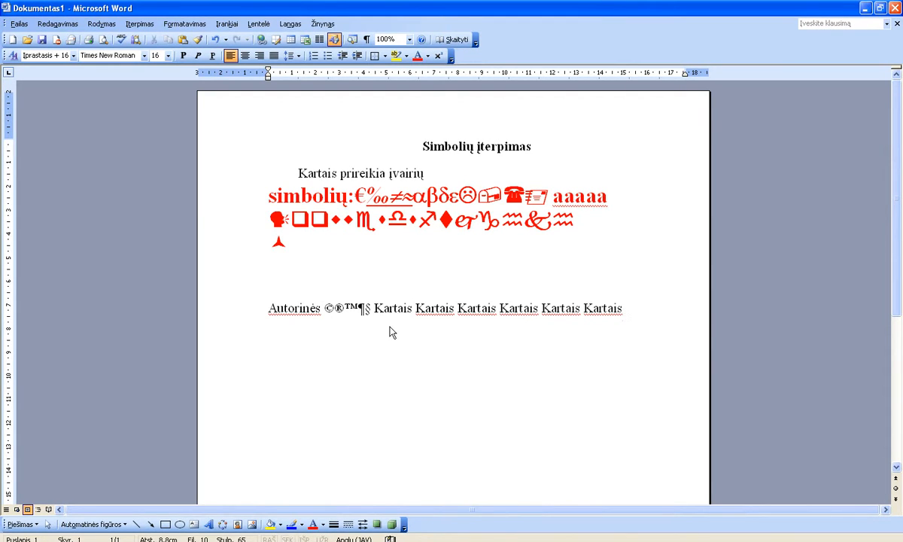
Write the date 2012-10-12 after the last "Kartais" and place the cursor just before its second hyphen
{"action": "type", "text": "2012-10-12"}
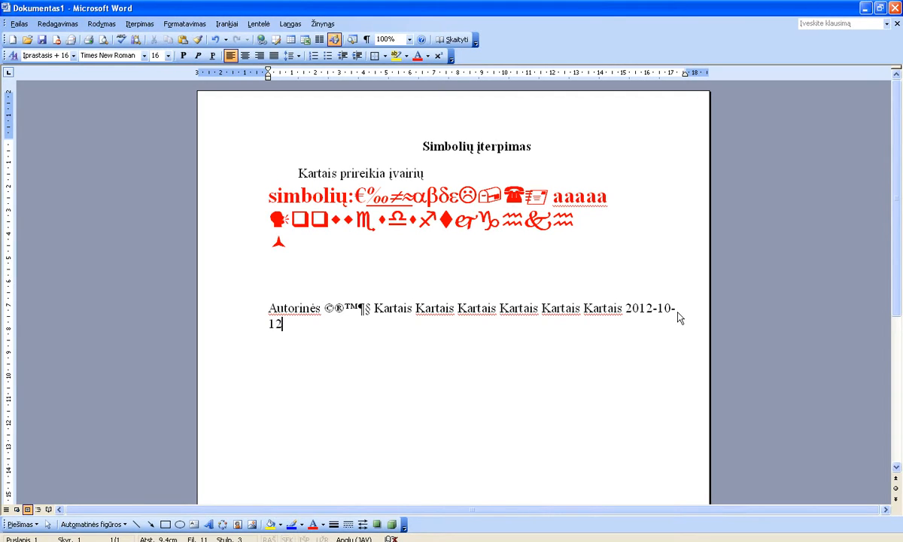
{"action": "key", "text": "Left"}
{"action": "key", "text": "Left"}
{"action": "key", "text": "Left"}
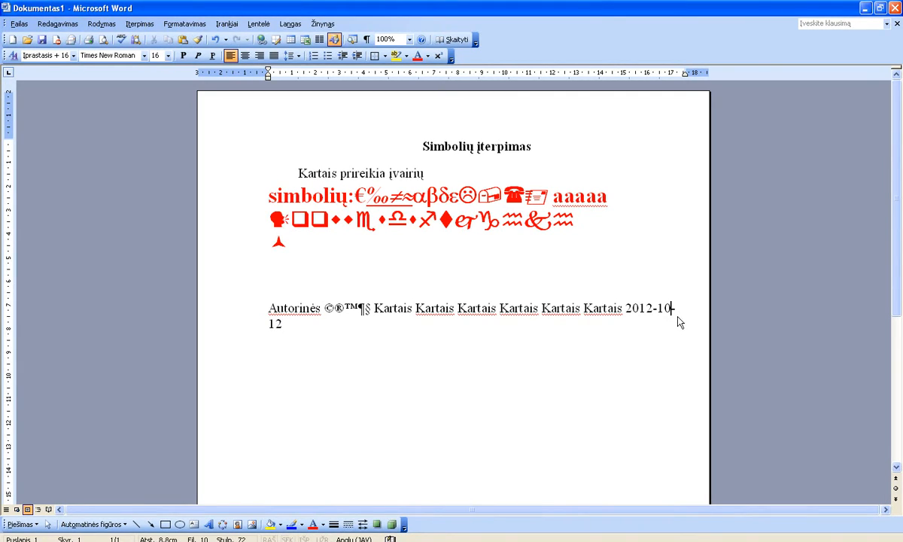
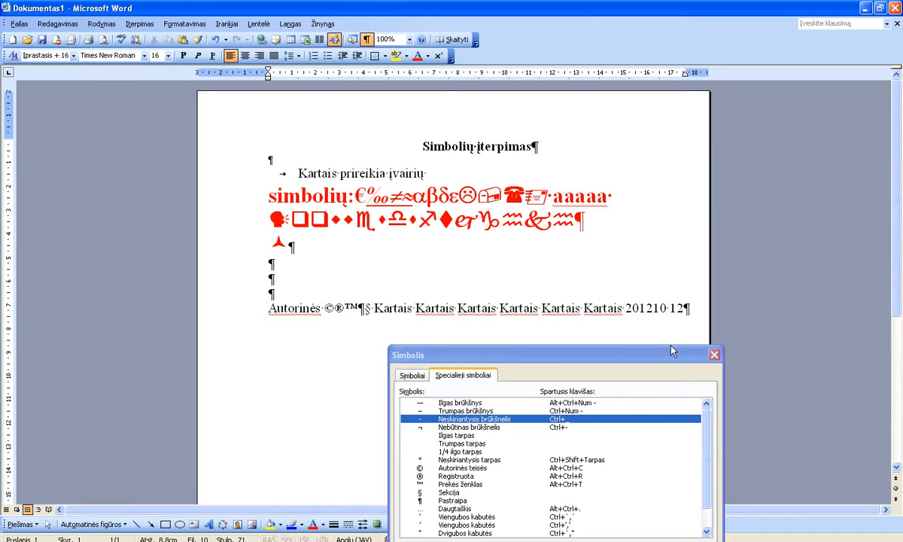
Insert nonbreaking spaces (Neskiriantysis tarpas) between the year, month and day, replacing the ordinary space before the day
{"action": "key", "text": "Delete"}
{"action": "double_click", "coordinate": [469, 459]}
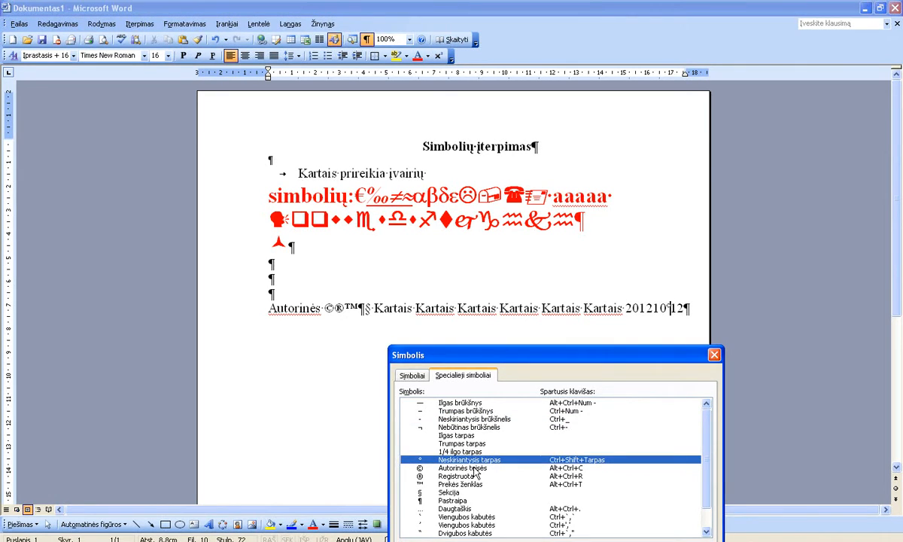
{"action": "left_click", "coordinate": [665, 322]}
{"action": "key", "text": "Left"}
{"action": "key", "text": "Left"}
{"action": "key", "text": "Left"}
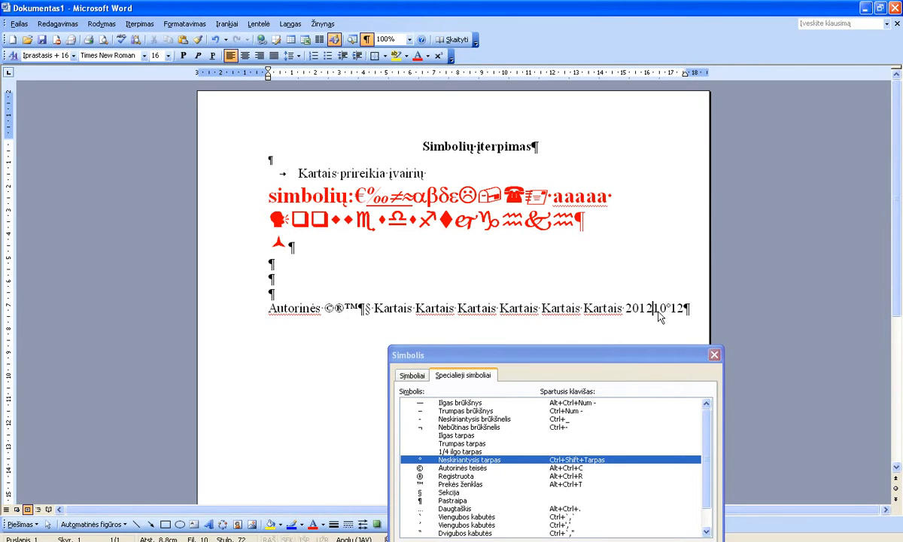
{"action": "double_click", "coordinate": [527, 459]}
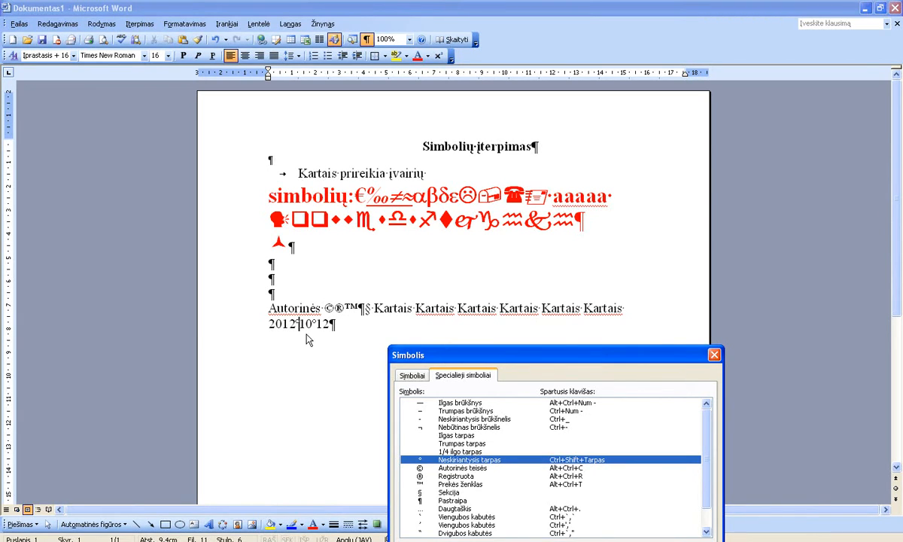
Hide the formatting marks to check the date's spacing, and show them again
{"action": "left_click", "coordinate": [375, 55]}
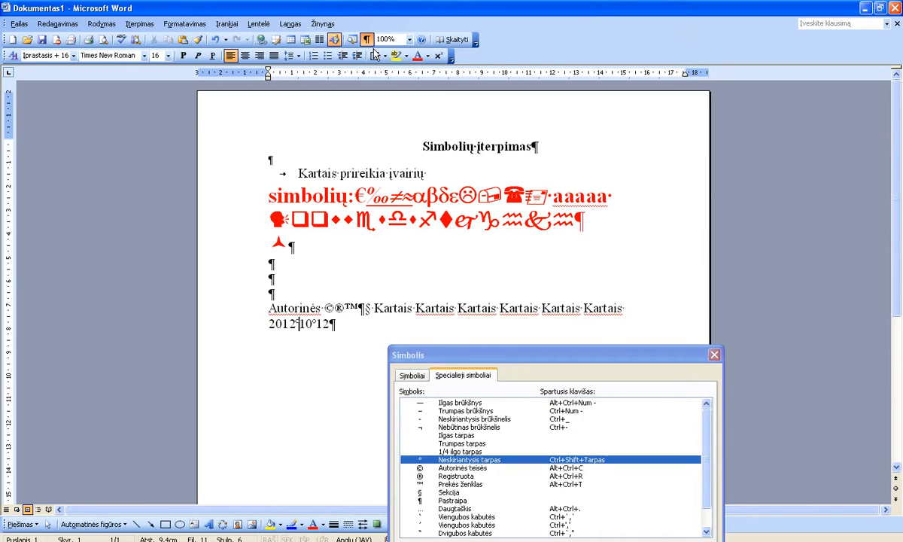
{"action": "left_click", "coordinate": [367, 44]}
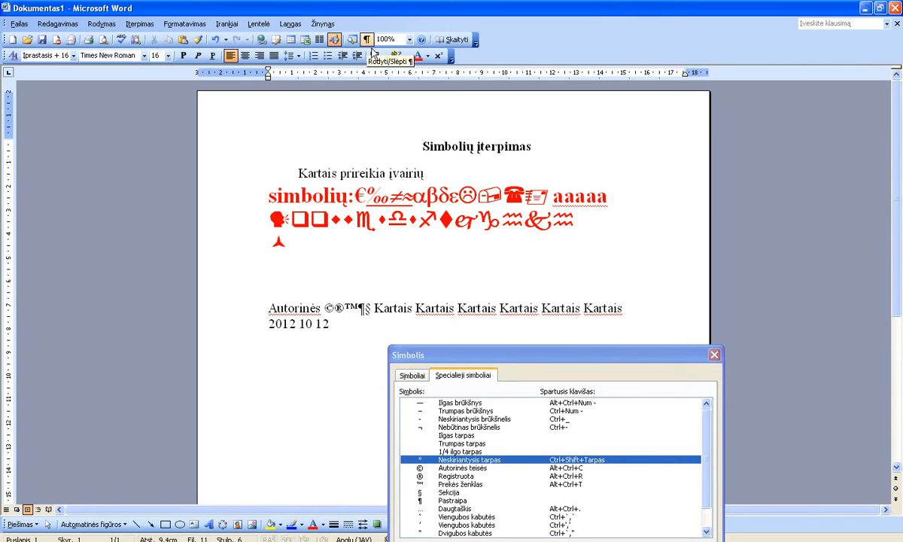
{"action": "left_click", "coordinate": [368, 42]}
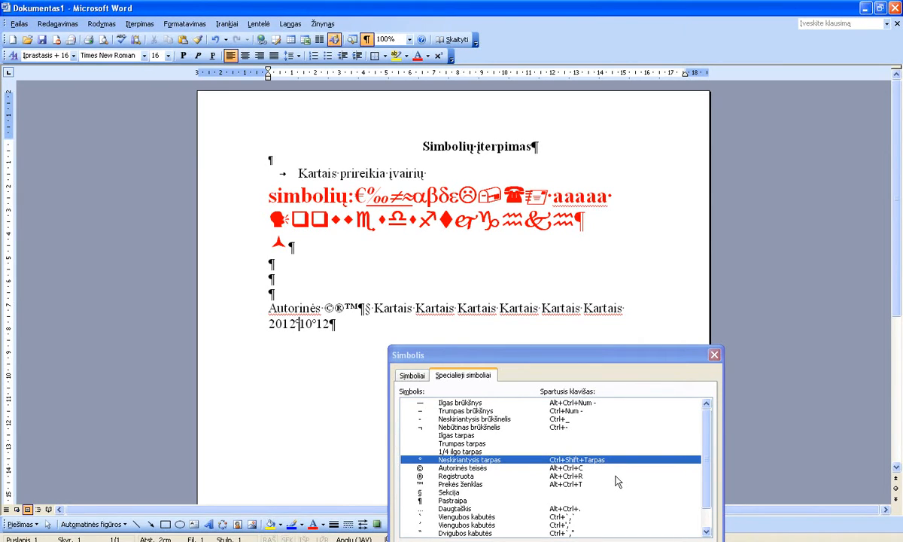
Add ten more nonbreaking spaces between 2012 and 10 in the date
{"action": "key", "text": "ctrl+shift+space"}
{"action": "key", "text": "ctrl+shift+space"}
{"action": "key", "text": "ctrl+shift+space"}
{"action": "key", "text": "ctrl+shift+space"}
{"action": "key", "text": "ctrl+shift+space"}
{"action": "key", "text": "ctrl+shift+space"}
{"action": "key", "text": "ctrl+shift+space"}
{"action": "key", "text": "ctrl+shift+space"}
{"action": "key", "text": "ctrl+shift+space"}
{"action": "key", "text": "ctrl+shift+space"}
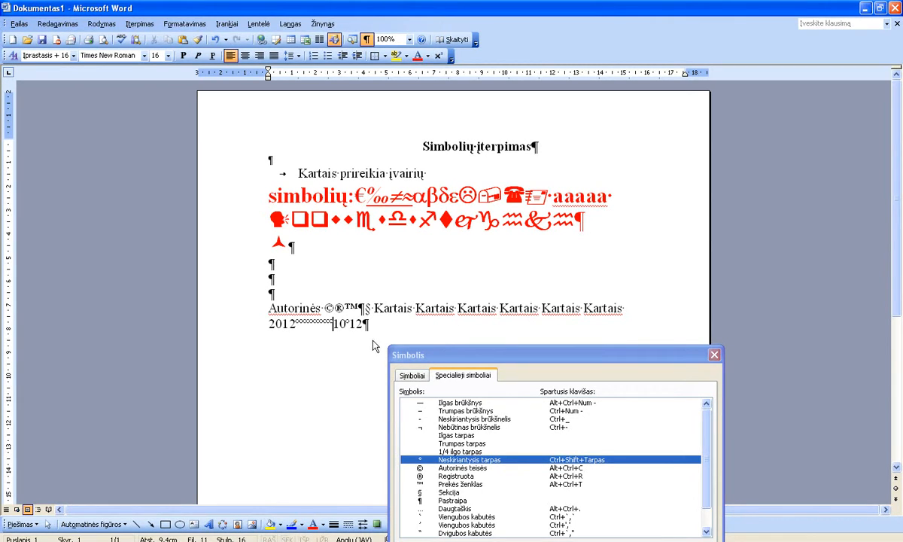
Replace the whole date after the last "Kartais" with the word "rugsėjis"
{"action": "left_click_drag", "start_coordinate": [366, 339], "coordinate": [288, 342]}
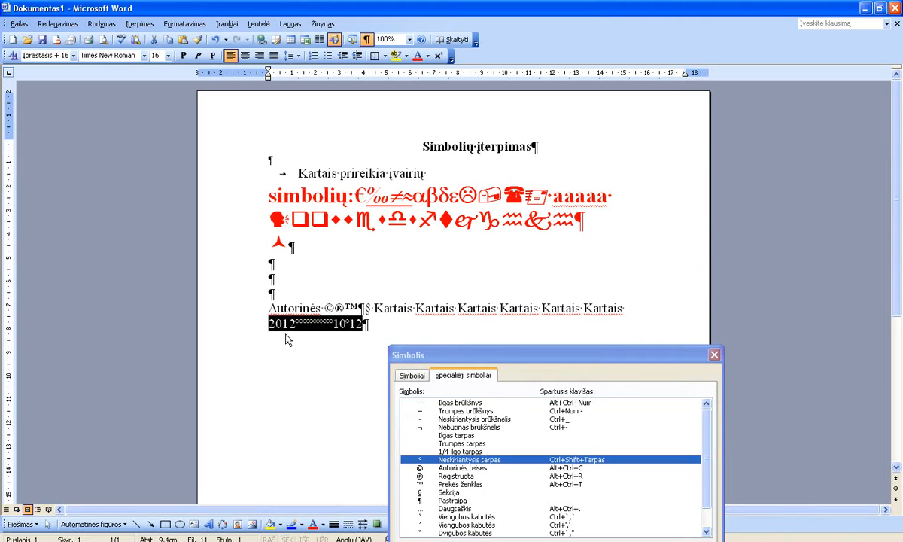
{"action": "key", "text": "Delete"}
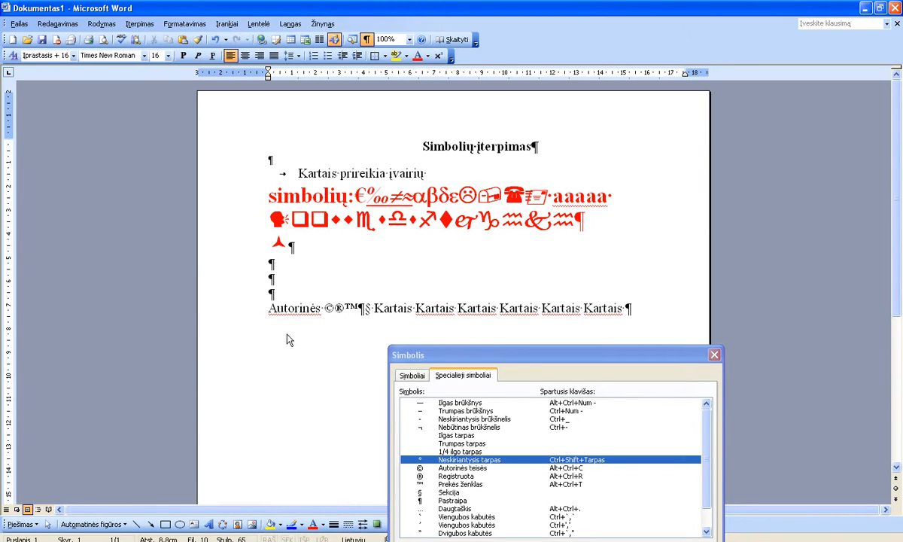
{"action": "type", "text": "rugsėj"}
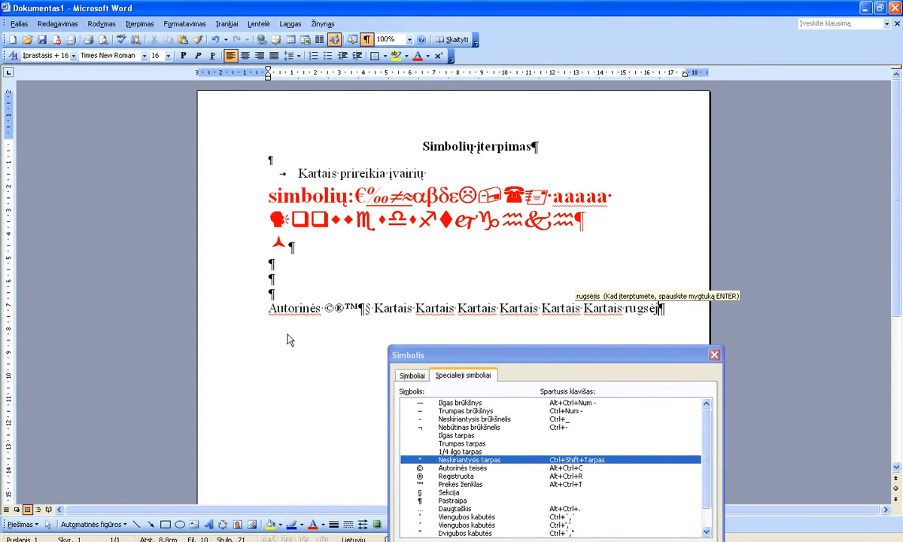
{"action": "type", "text": "is"}
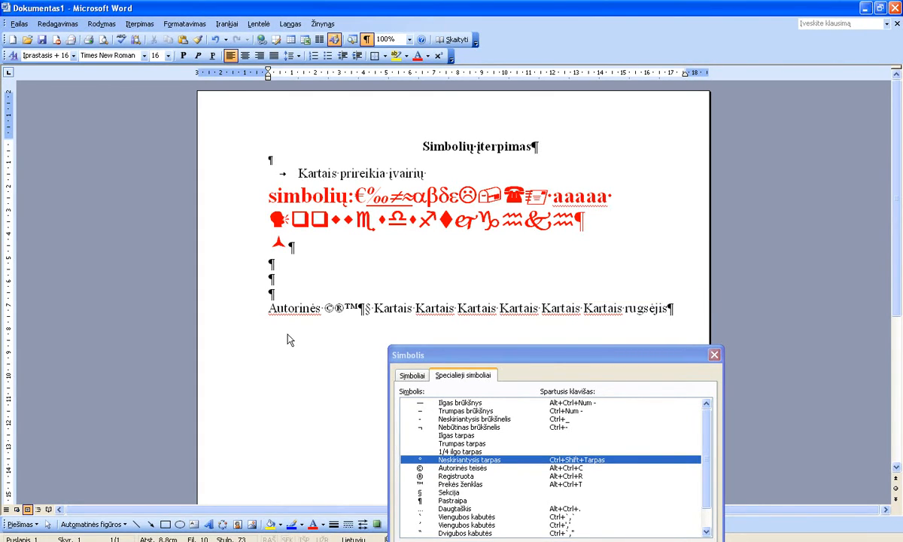
Insert "aaa" directly before the last "Kartais" and add an ordinary hyphen after "rug" in "rugsėjis"
{"action": "left_click", "coordinate": [584, 308]}
{"action": "type", "text": "aaa"}
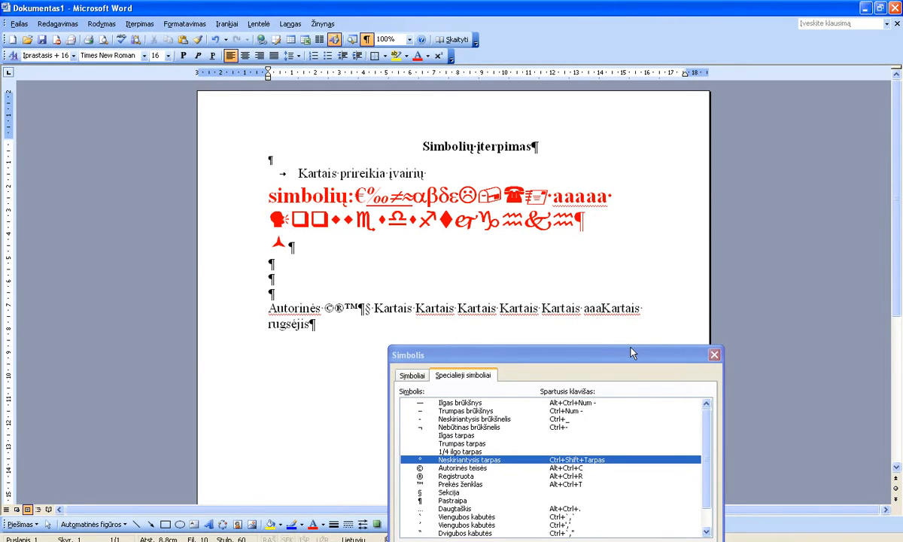
{"action": "left_click", "coordinate": [286, 325]}
{"action": "type", "text": "-"}
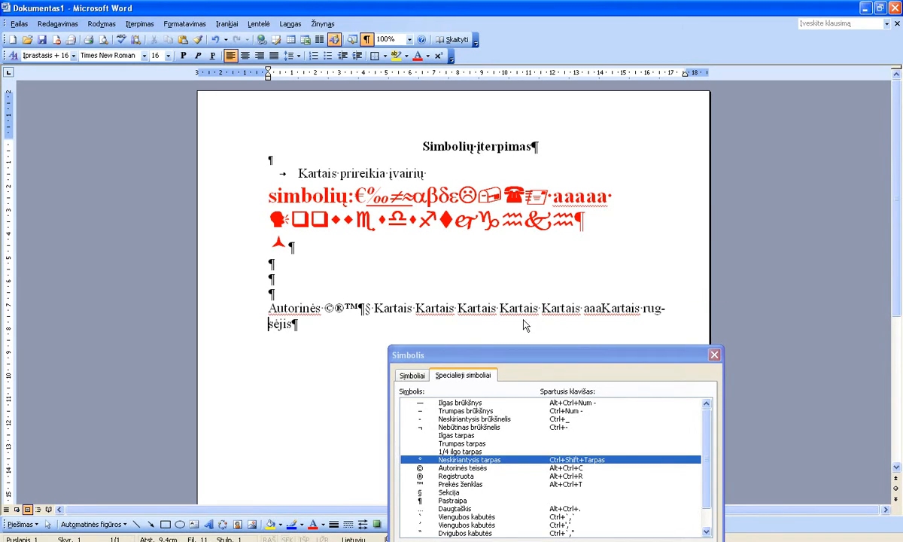
Insert the word "dažnai" before the fourth "Kartais" and hide the formatting marks
{"action": "left_click", "coordinate": [501, 315]}
{"action": "type", "text": "dažnai"}
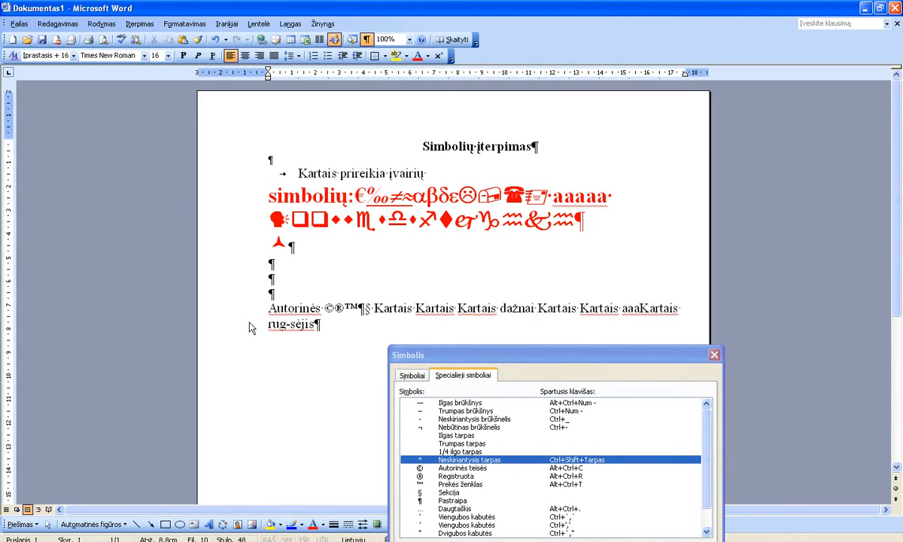
{"action": "left_click", "coordinate": [366, 39]}
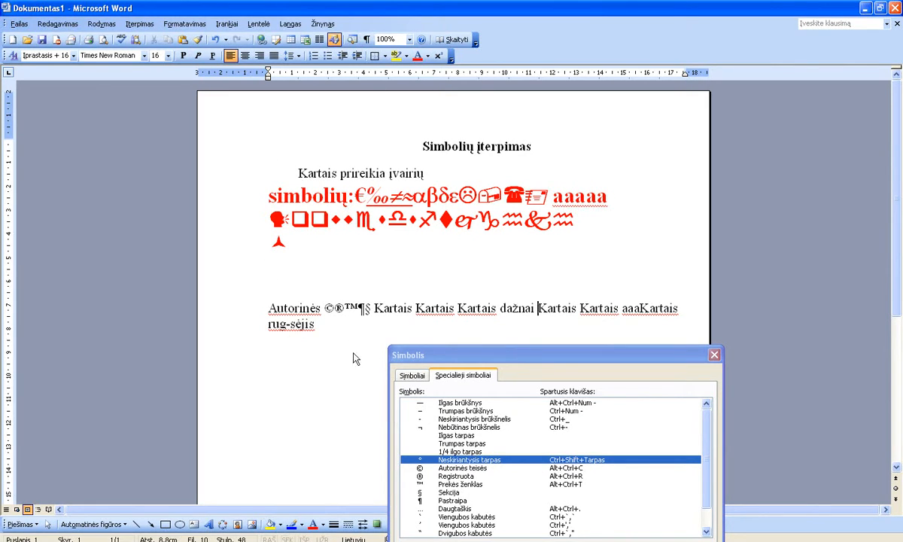
Replace the hyphen in "rug-sėjis" with the optional hyphen (Nebūtinas brūkšnelis) special character and show the formatting marks
{"action": "left_click", "coordinate": [298, 337]}
{"action": "key", "text": "BackSpace"}
{"action": "left_click", "coordinate": [494, 429]}
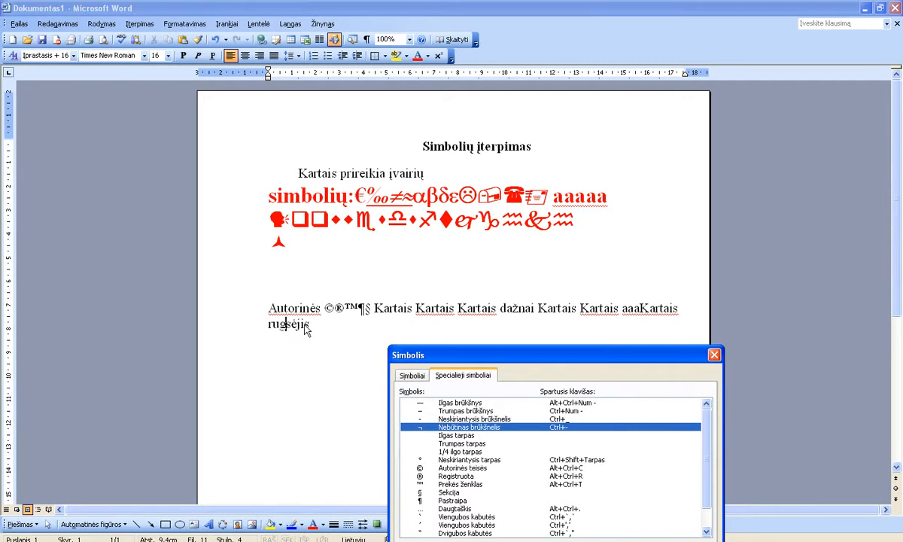
{"action": "left_click", "coordinate": [366, 39]}
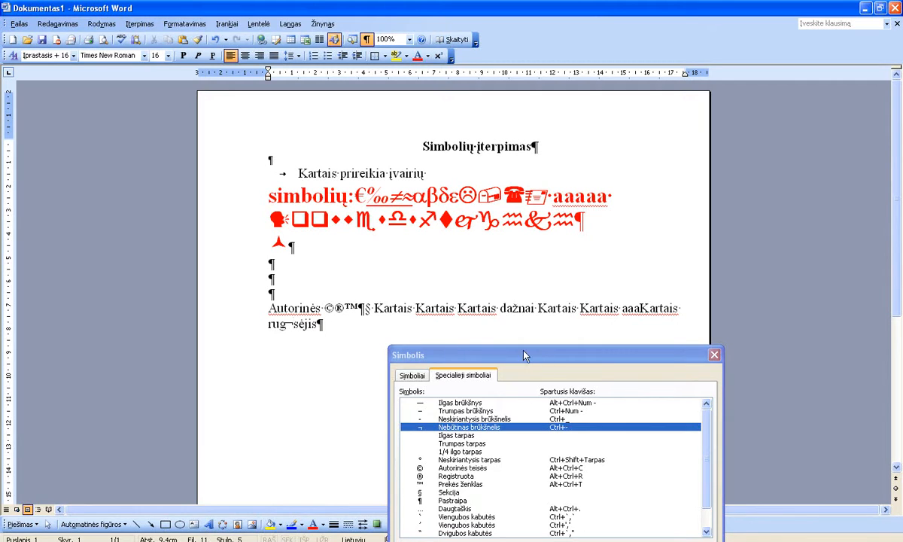
Delete the first five letters of "dažnai" and hide the formatting marks
{"action": "left_click", "coordinate": [502, 311]}
{"action": "key", "text": "Delete"}
{"action": "key", "text": "Delete"}
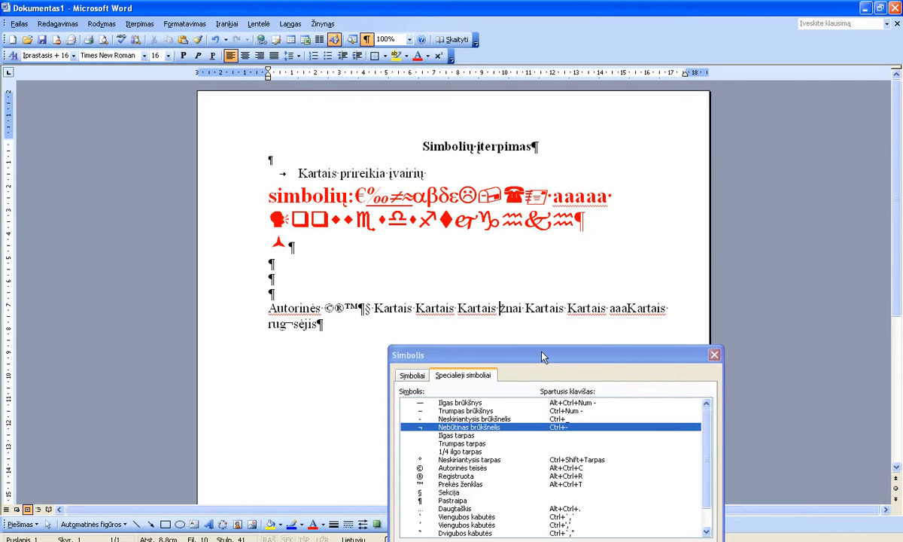
{"action": "key", "text": "Delete"}
{"action": "key", "text": "Delete"}
{"action": "key", "text": "Delete"}
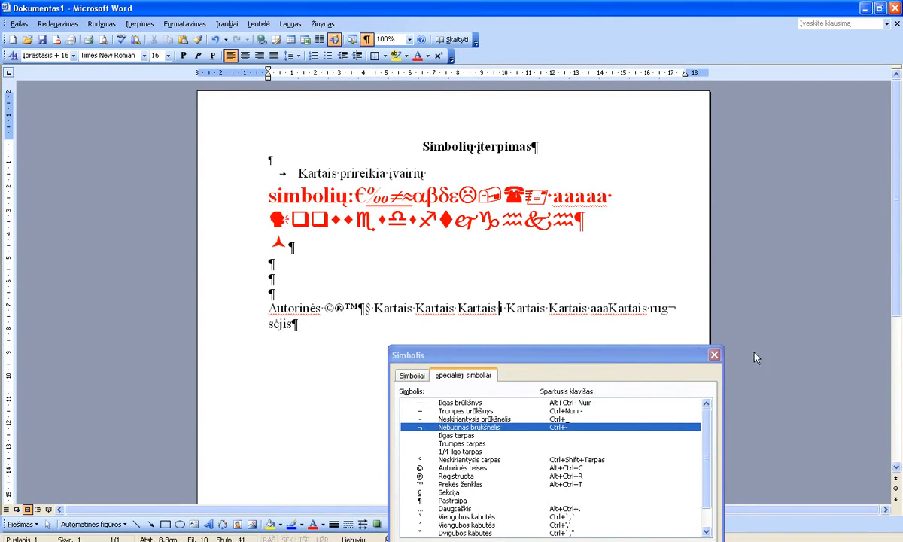
{"action": "left_click", "coordinate": [367, 40]}
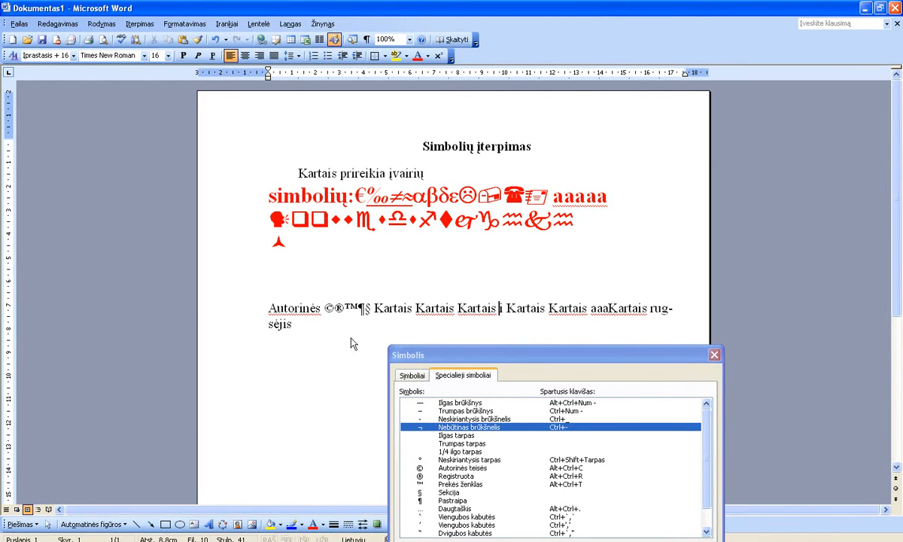
Write "aaa" before the leftover "i" after the third "Kartais", and remove two of those letters to leave "ai"
{"action": "type", "text": "aaa"}
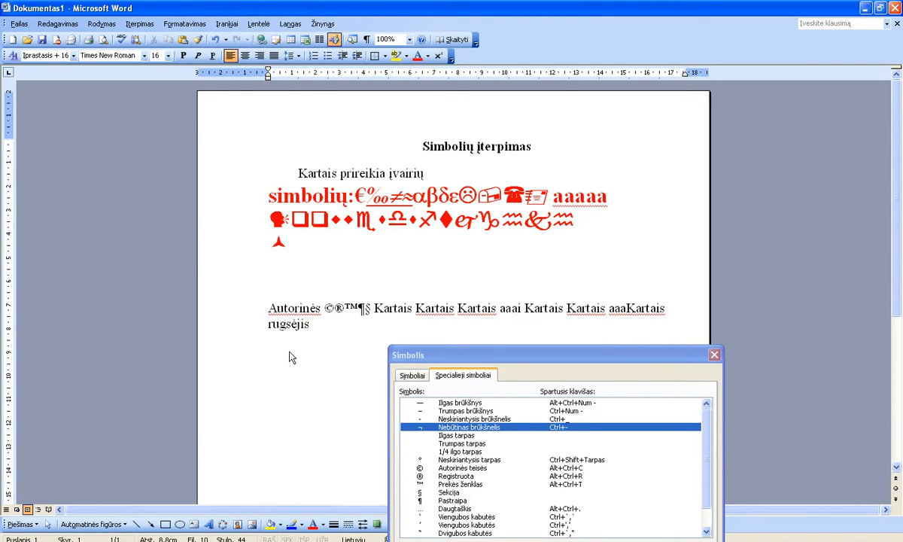
{"action": "key", "text": "BackSpace"}
{"action": "key", "text": "BackSpace"}
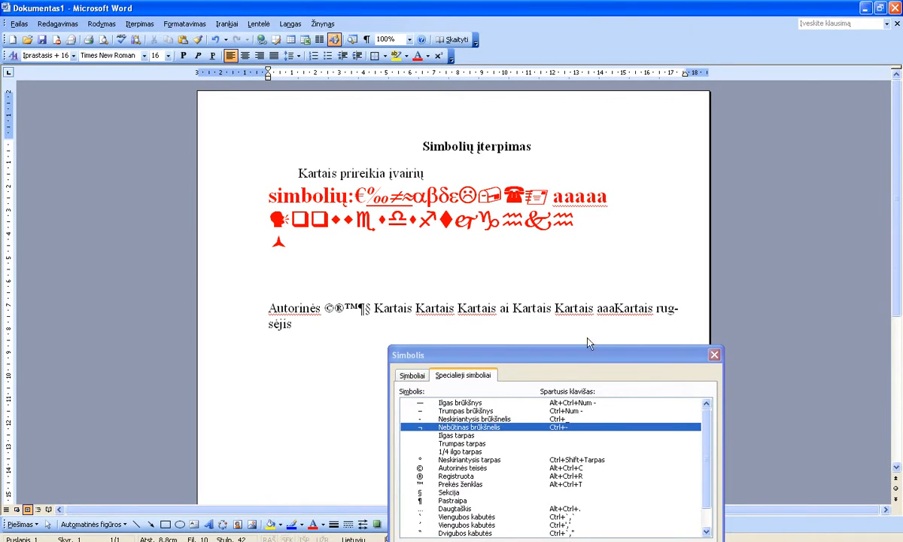
Examine the remaining entries in the special characters list, moving the Symbol dialog as needed, and close it
{"action": "left_click_drag", "start_coordinate": [584, 366], "coordinate": [565, 302]}
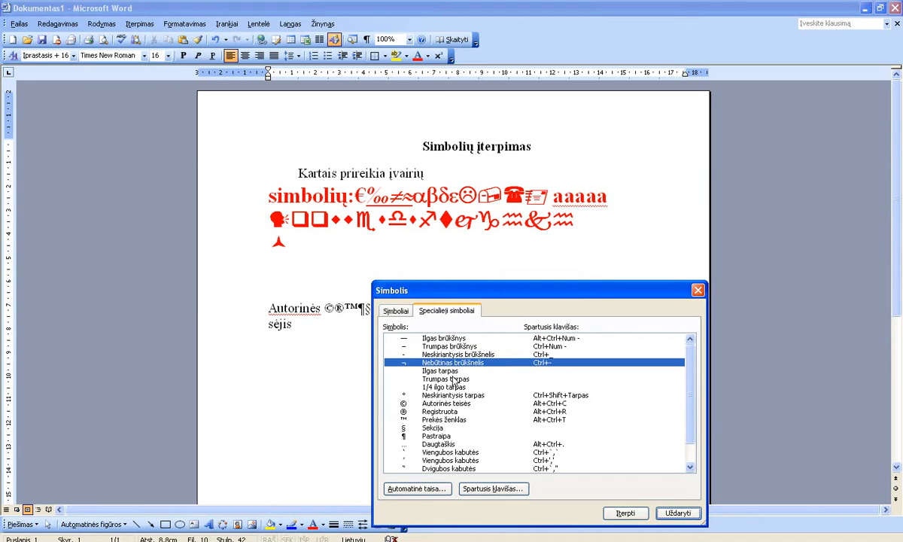
{"action": "scroll", "coordinate": [701, 479], "scroll_direction": "down", "scroll_amount": 1}
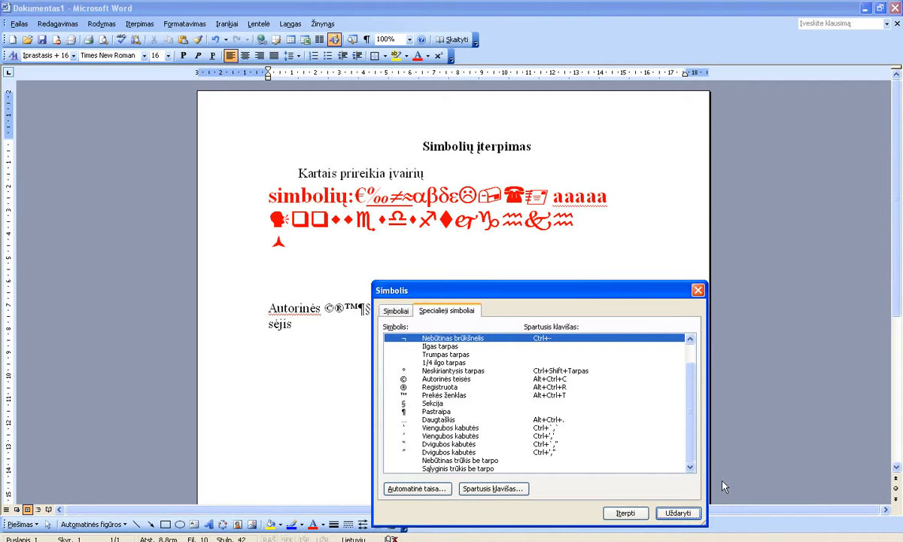
{"action": "left_click_drag", "start_coordinate": [644, 290], "coordinate": [590, 297]}
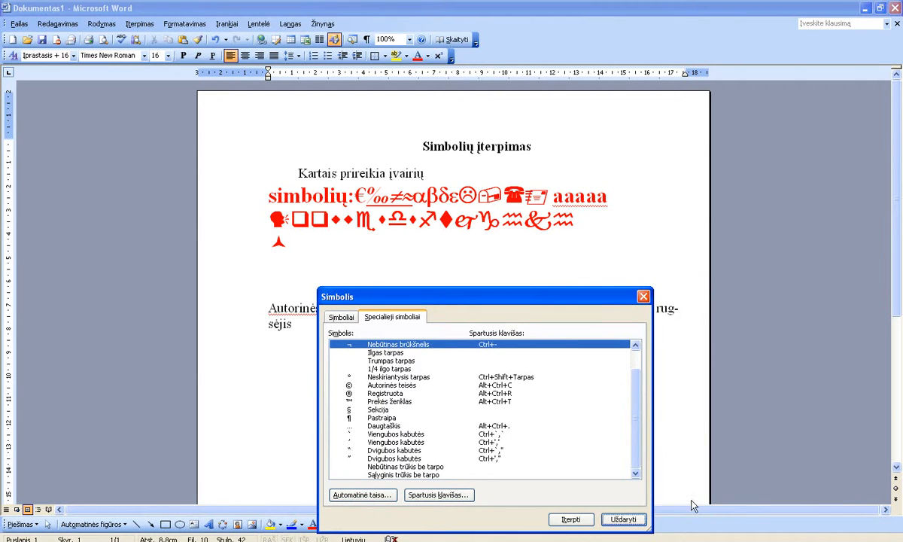
{"action": "left_click", "coordinate": [613, 519]}
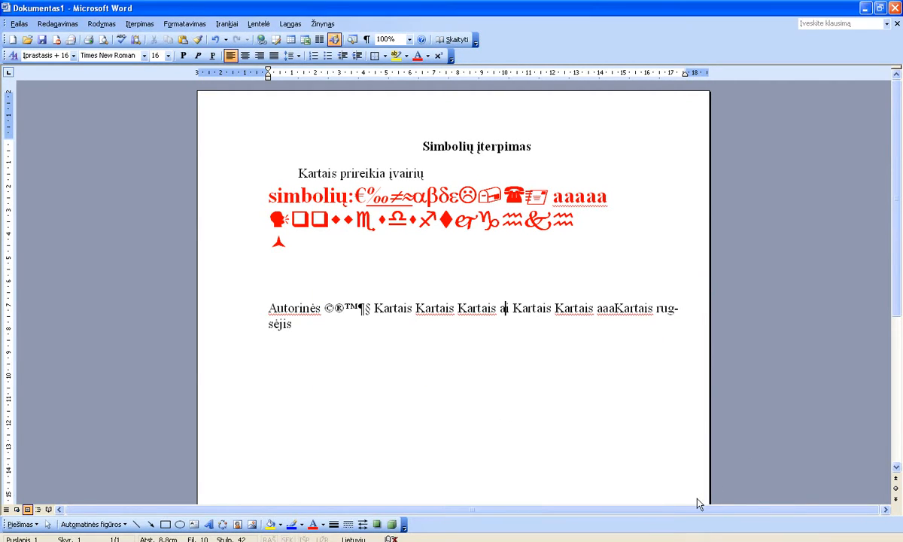